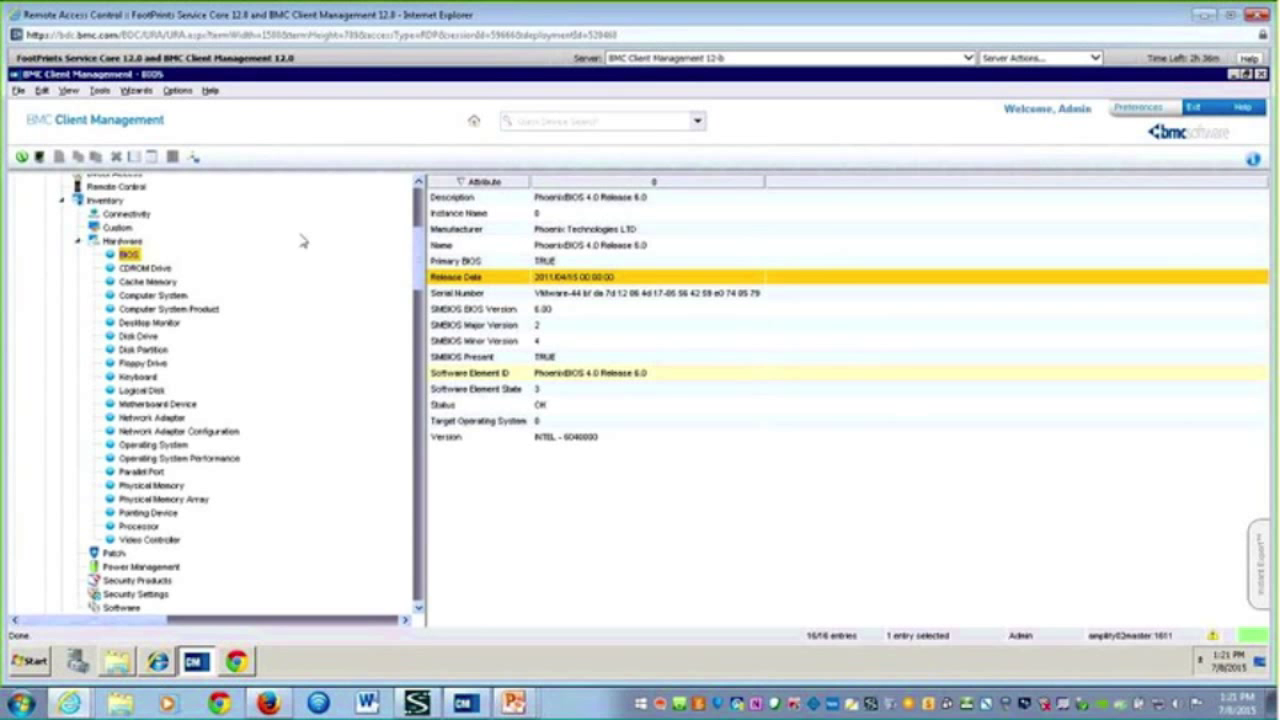
# Open the Financial Asset Management summary of the AMPEDCLIENT02 device.
pyautogui.click(62, 201)
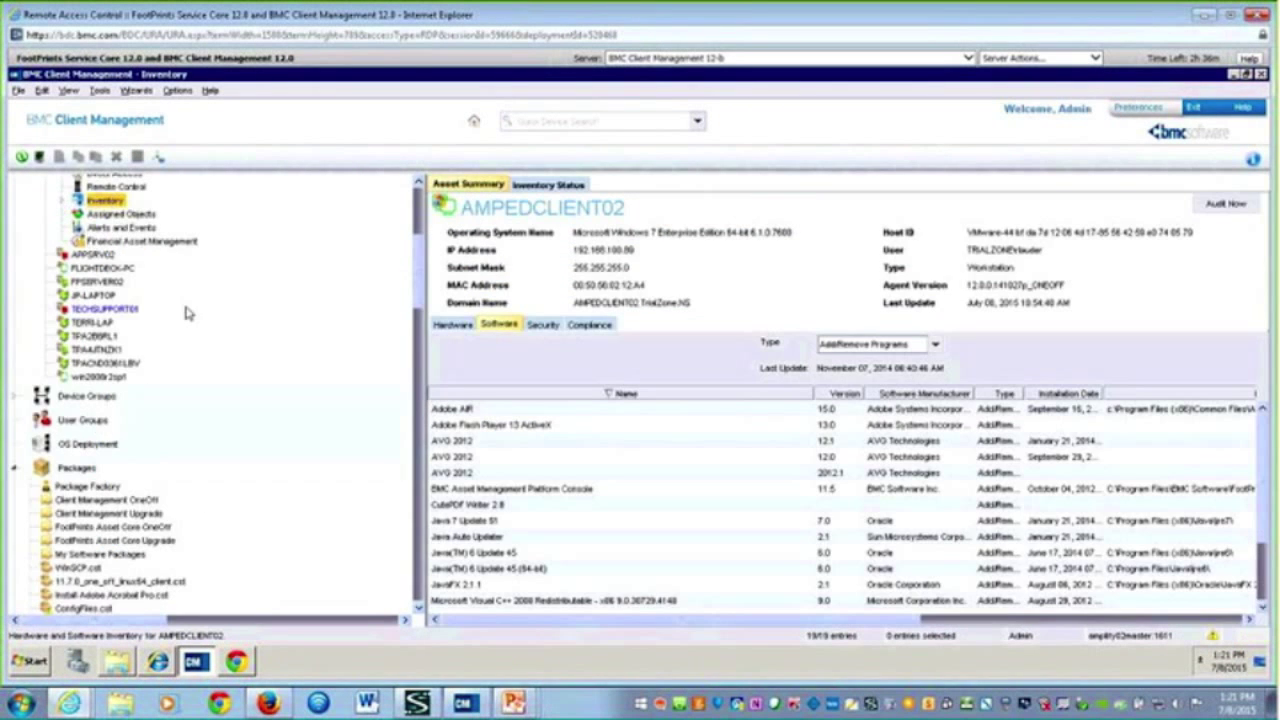
pyautogui.scroll(2, 185, 311)
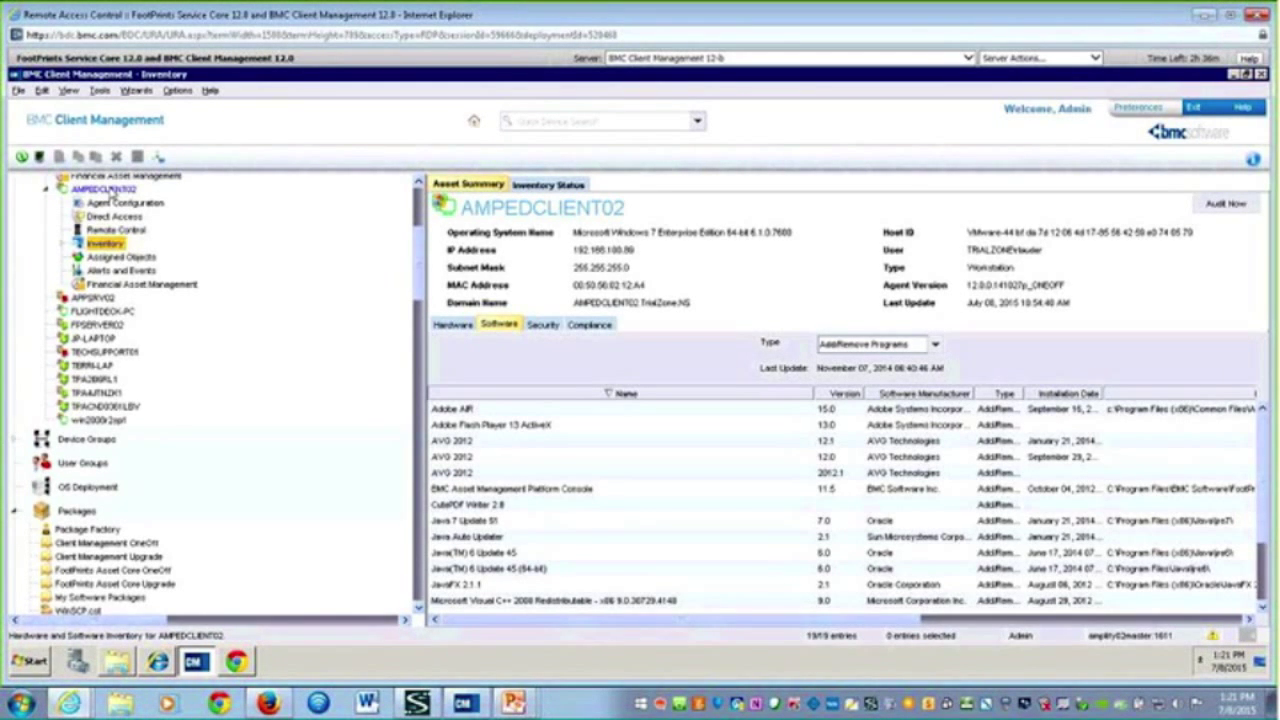
pyautogui.click(113, 286)
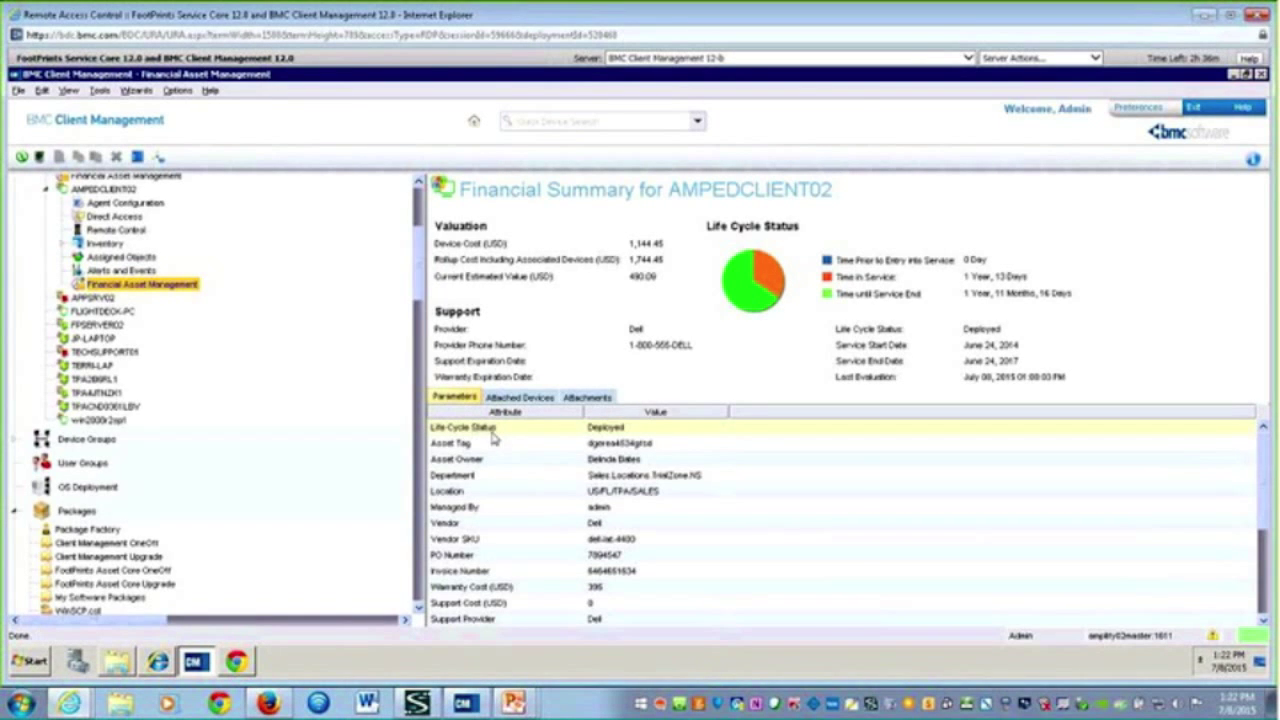
# Review the life cycle status options and the device, purchase, warranty, date and cost fields of AMPEDCLIENT02's financial record without changing anything.
pyautogui.doubleClick(497, 433)
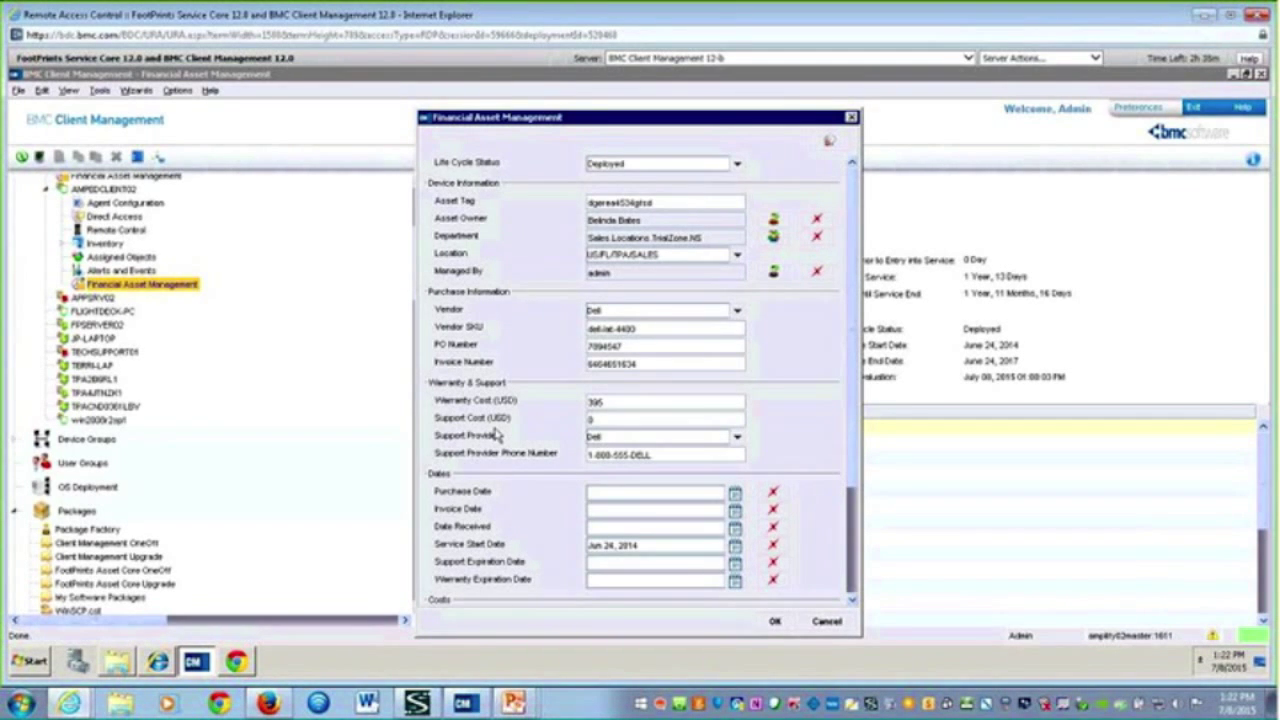
pyautogui.click(737, 164)
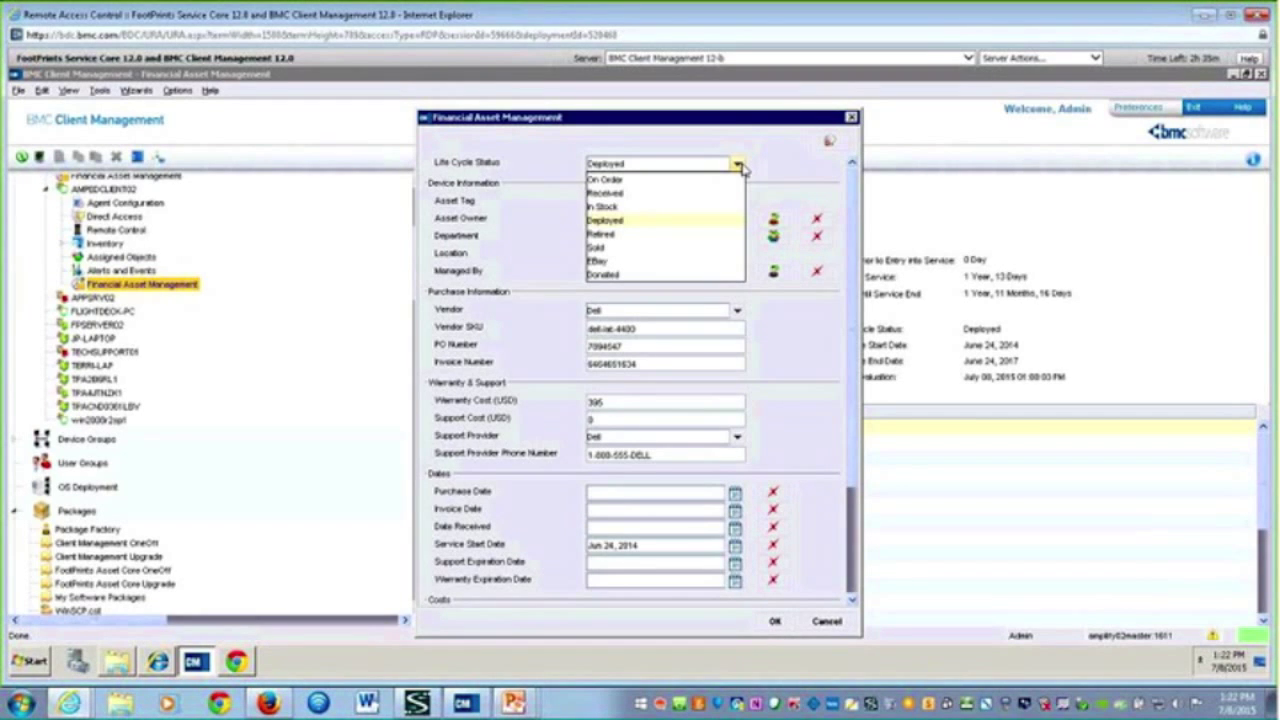
pyautogui.click(790, 175)
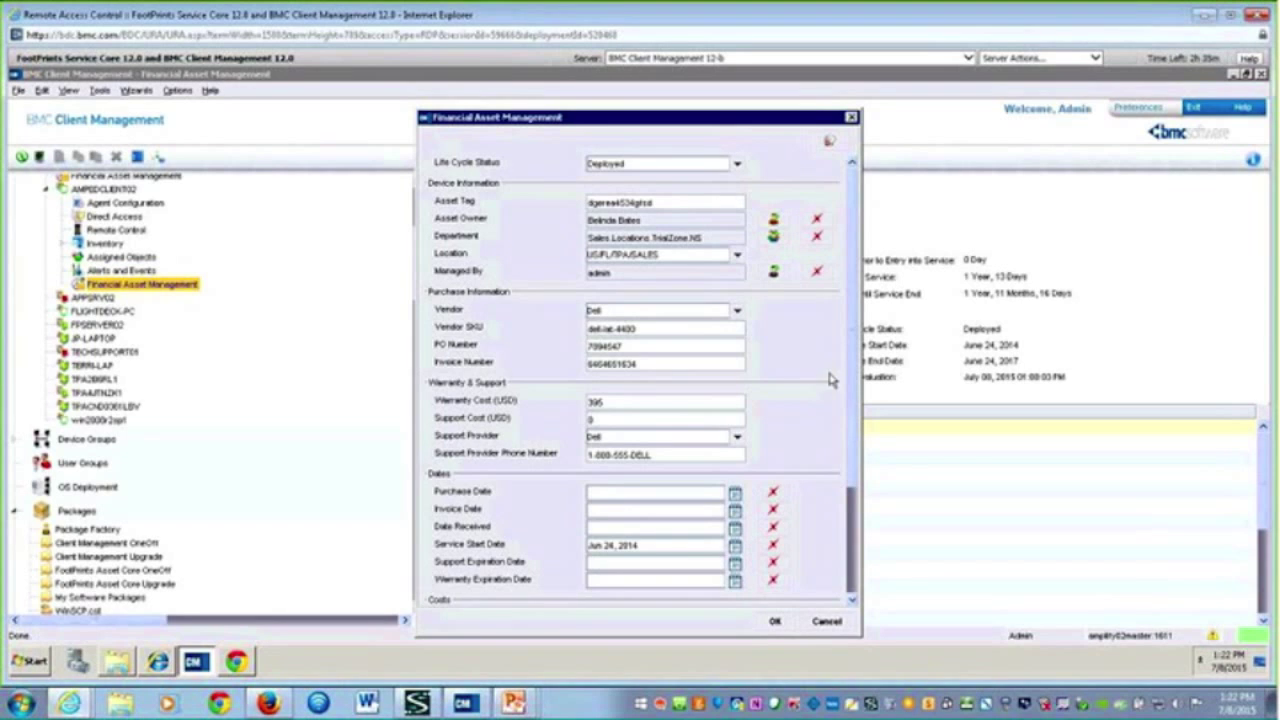
pyautogui.scroll(-3, 855, 588)
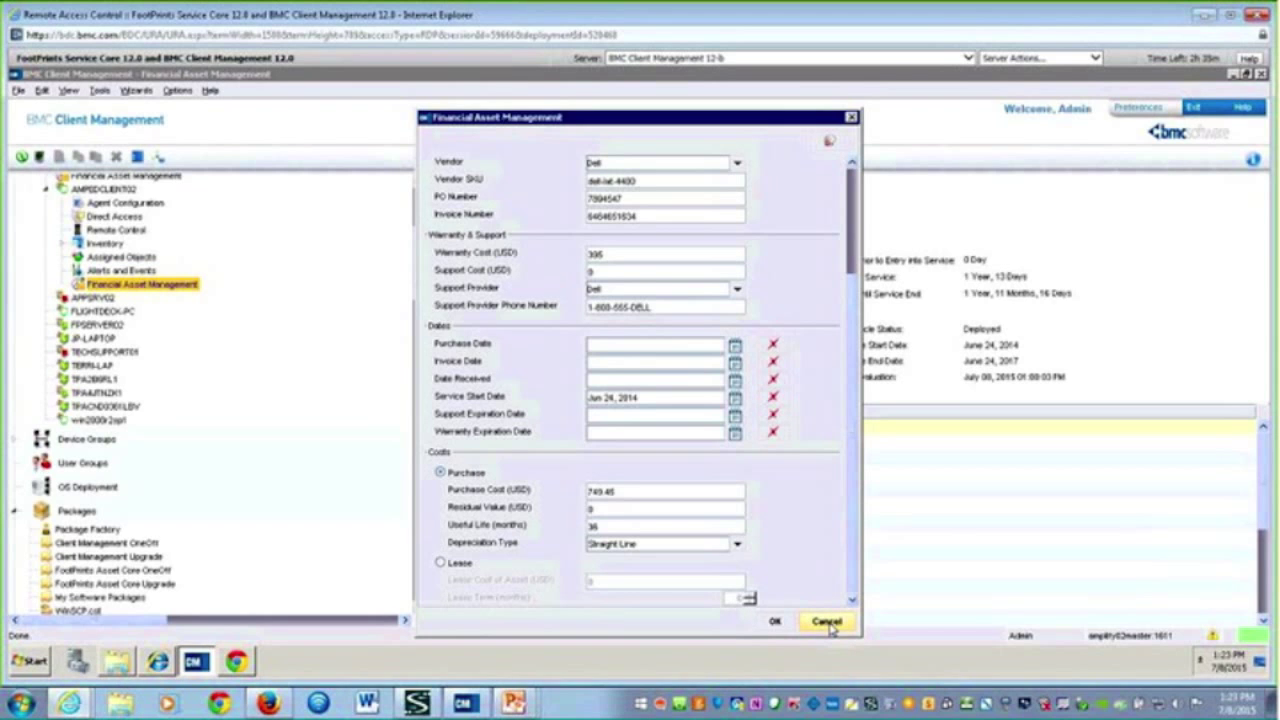
pyautogui.click(827, 623)
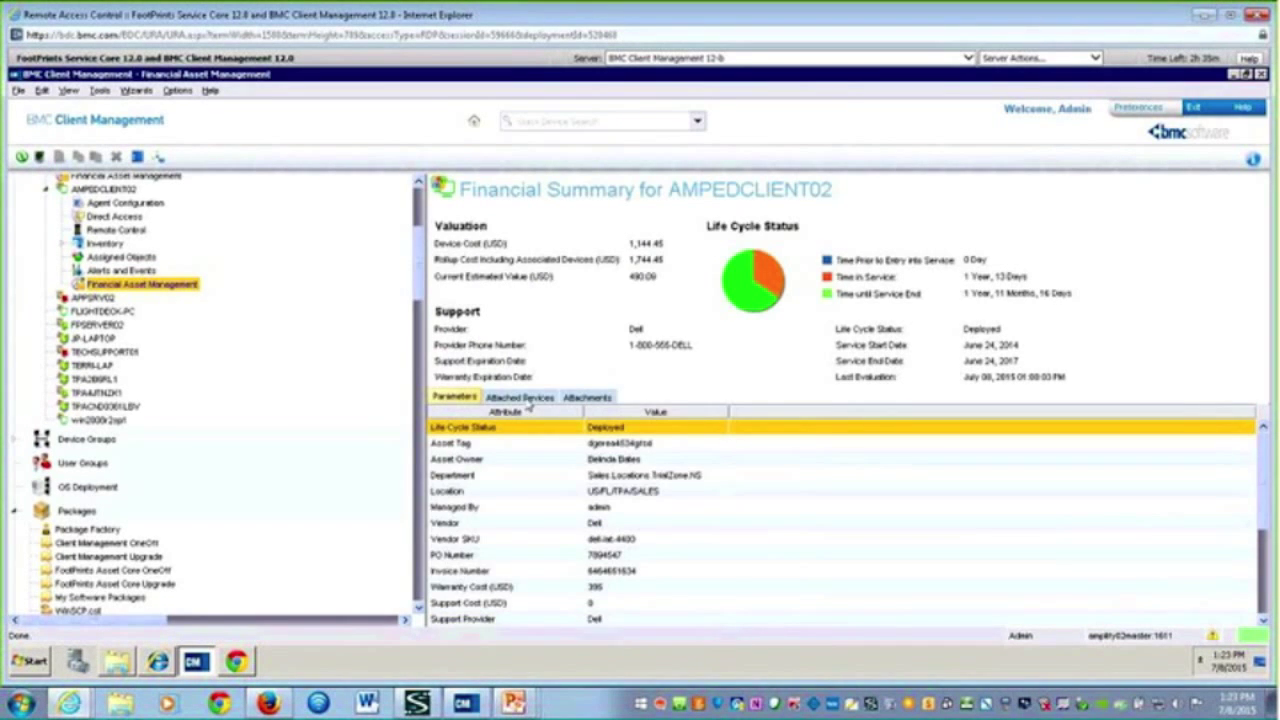
# View the attached devices and the file attachments in AMPEDCLIENT02's financial record.
pyautogui.click(524, 398)
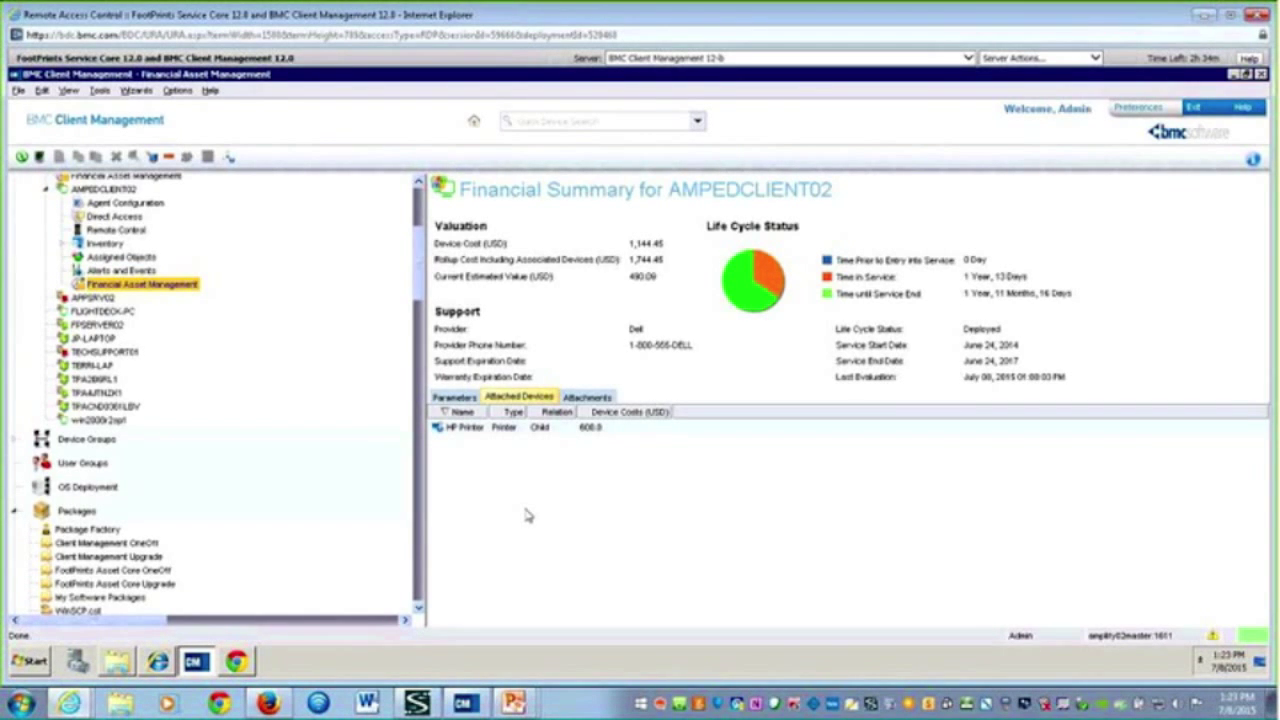
pyautogui.click(590, 398)
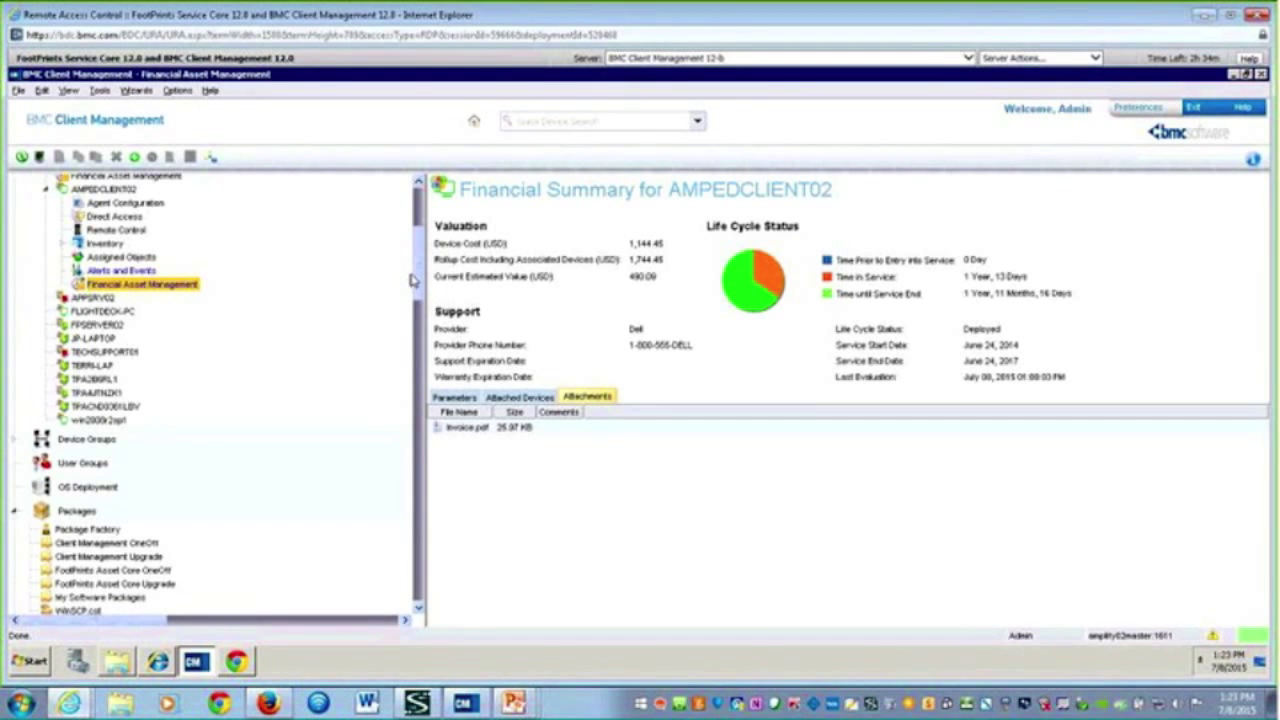
# Collapse AMPEDCLIENT02, expand the device groups and examine the HP Printer's financial summary.
pyautogui.scroll(4, 217, 318)
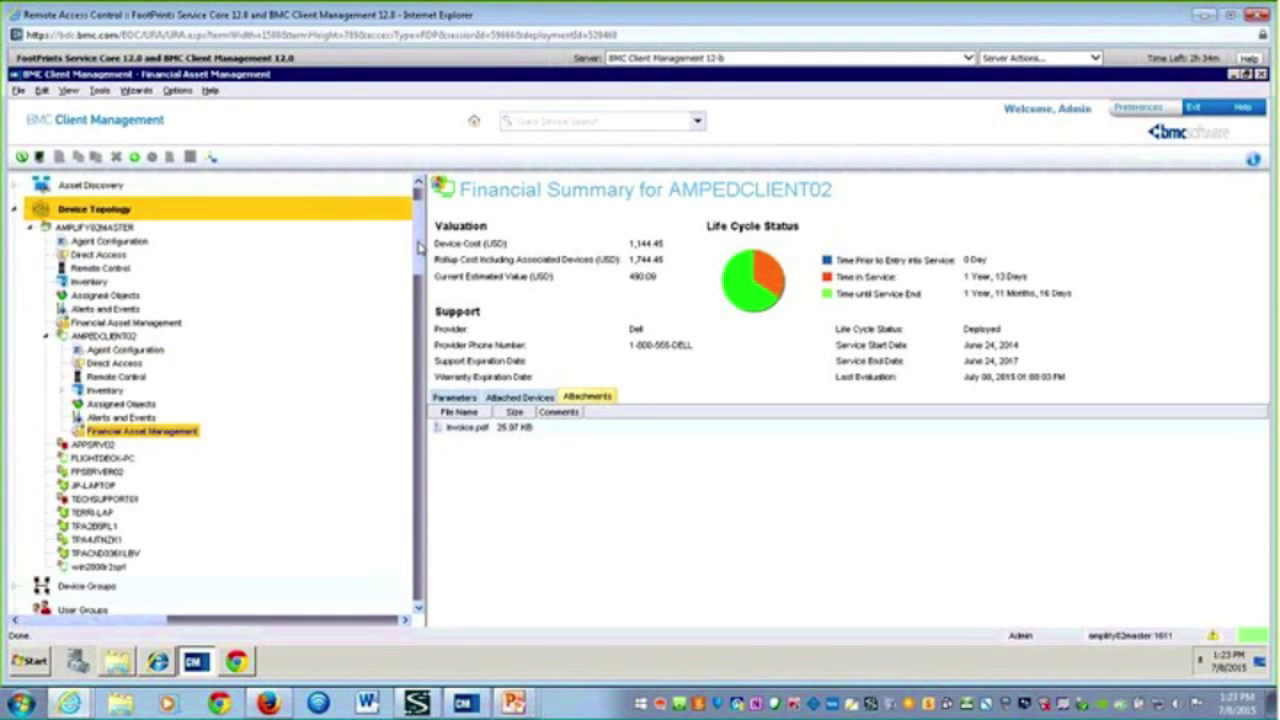
pyautogui.click(48, 342)
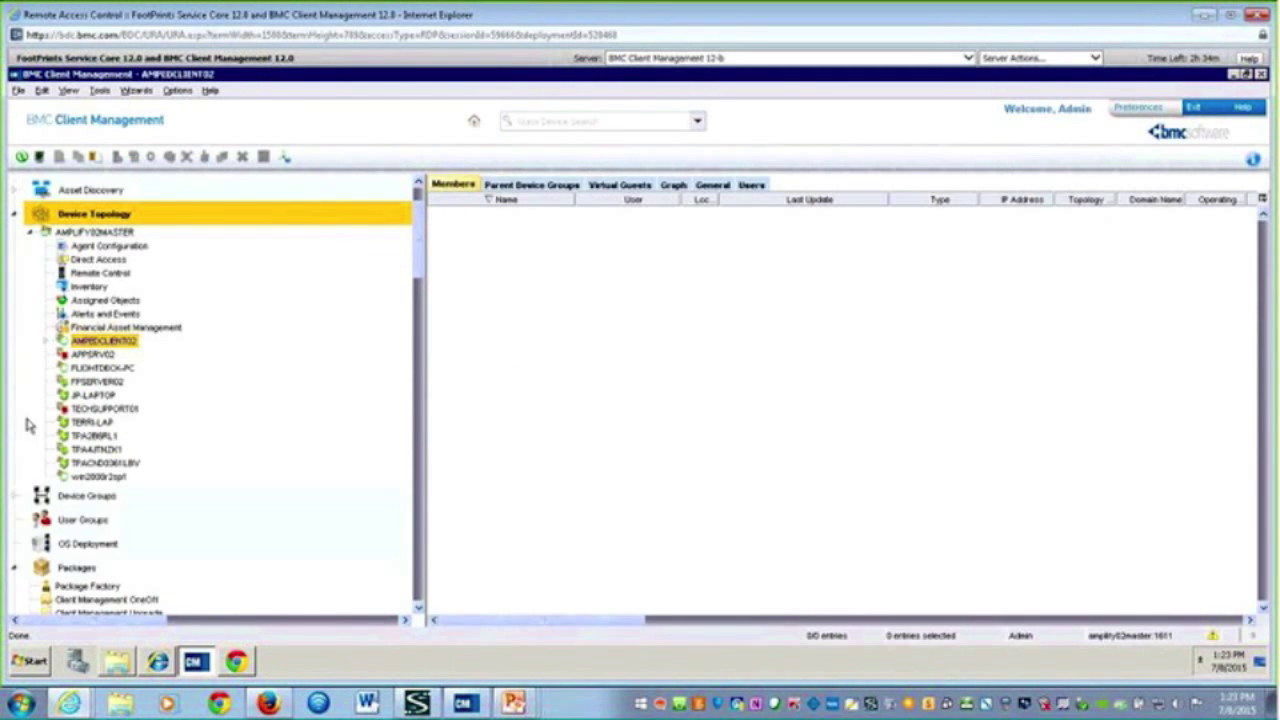
pyautogui.click(15, 496)
pyautogui.scroll(-1, 16, 503)
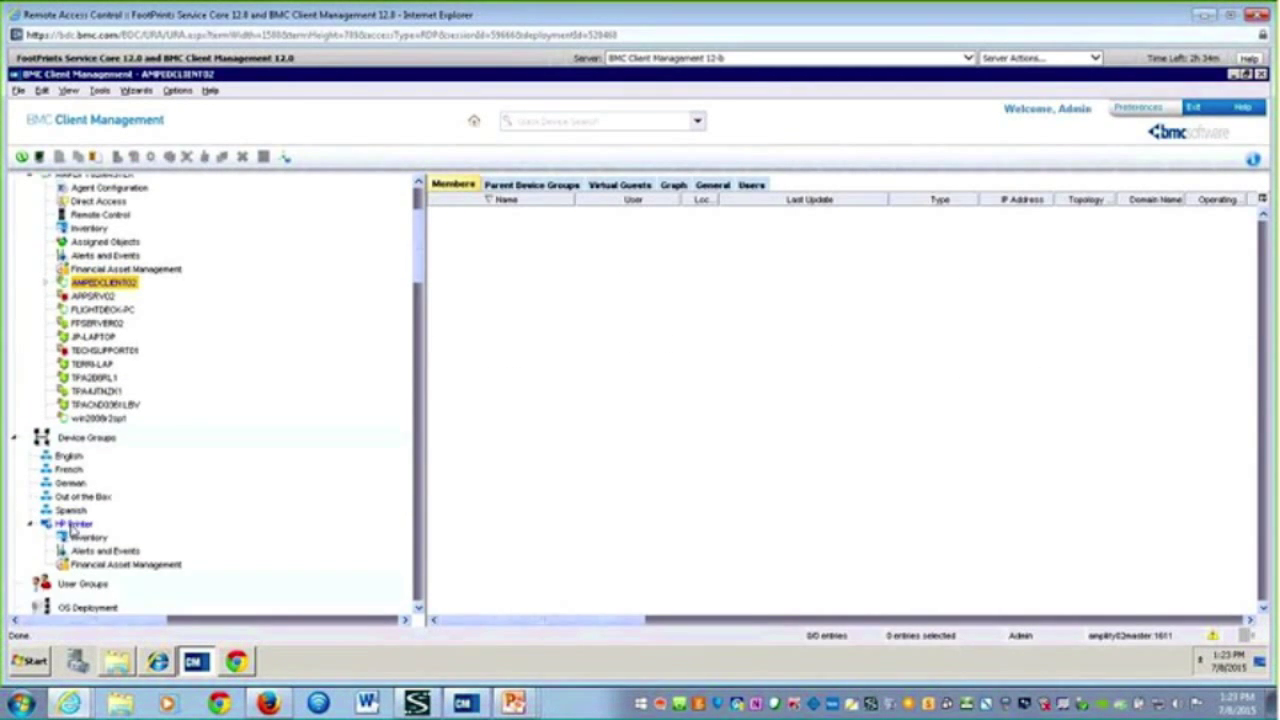
pyautogui.click(72, 524)
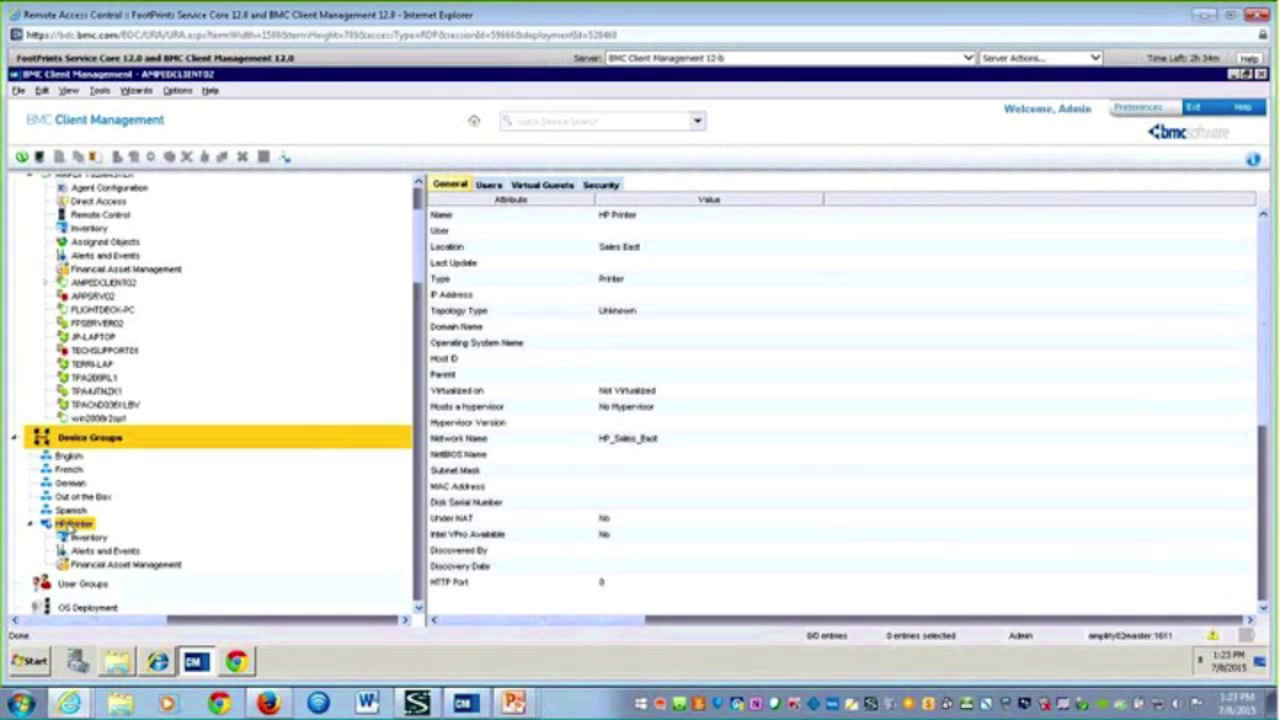
pyautogui.click(93, 566)
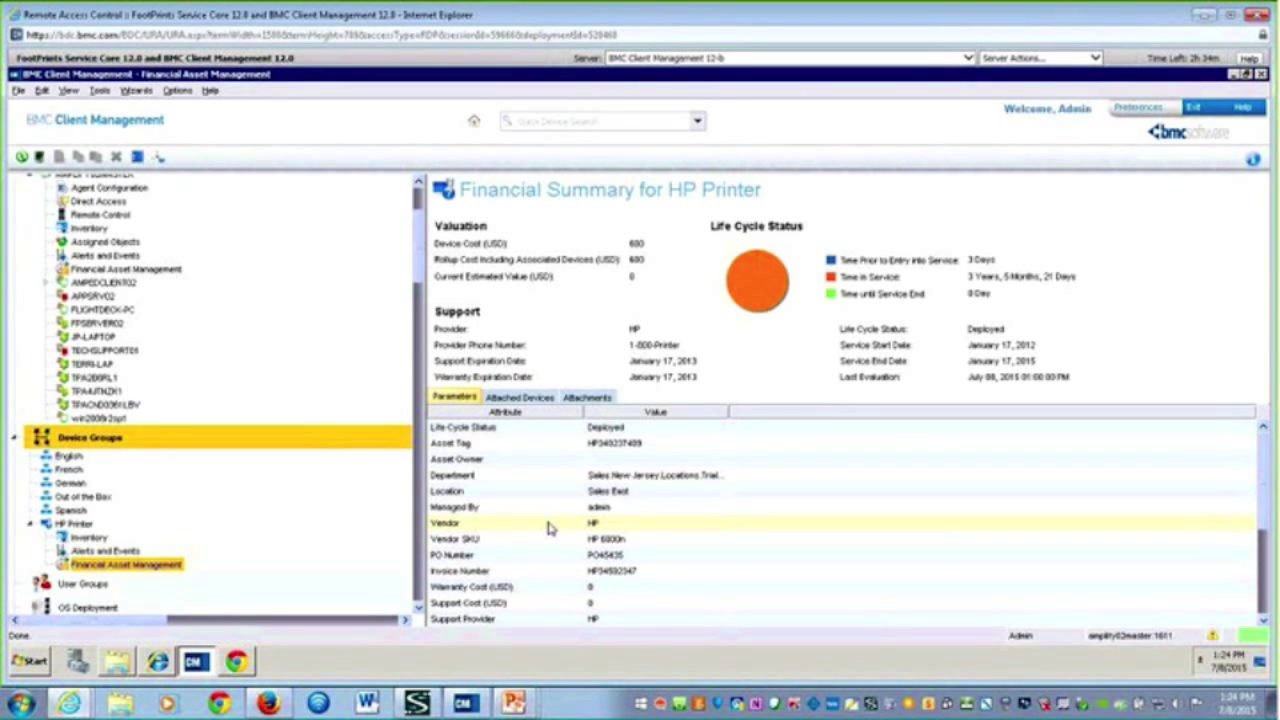
# Return to the home page and start the Package Creation wizard for a custom package on AMPLIFY02MASTER.
pyautogui.hotkey('alt', 'Tab')
pyautogui.moveTo(422, 216); pyautogui.dragTo(424, 202)
pyautogui.click(53, 189)
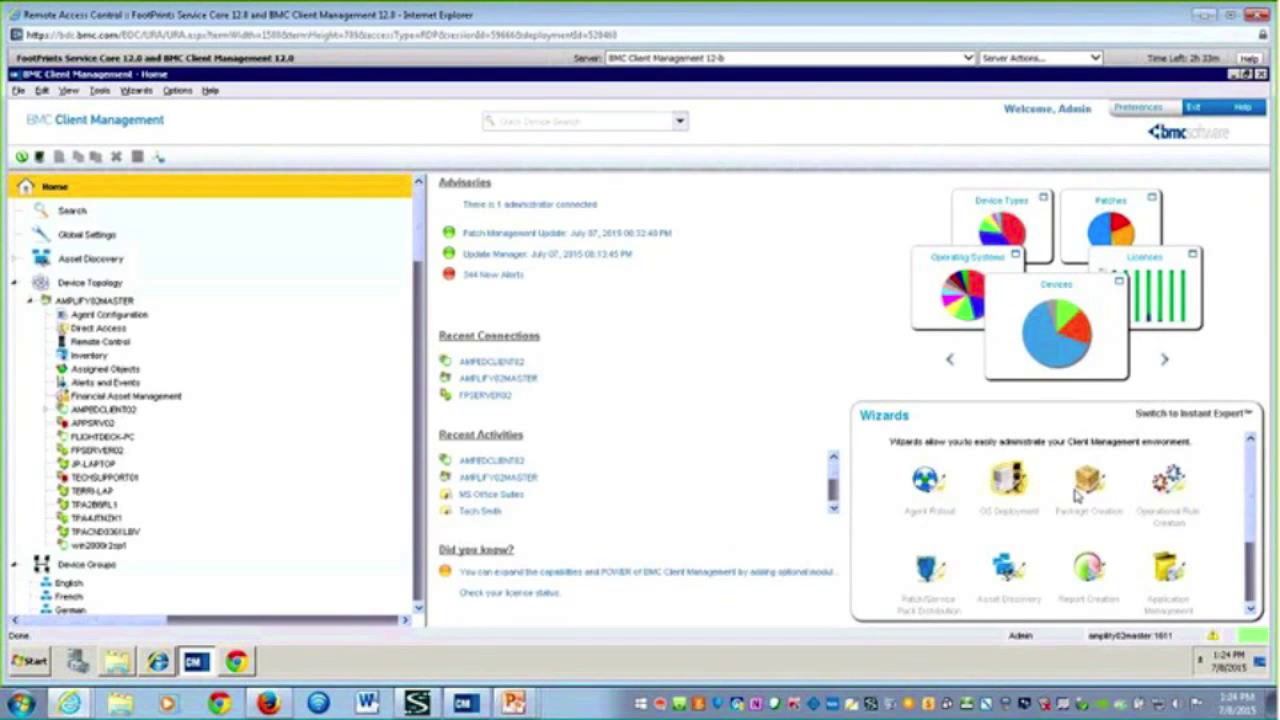
pyautogui.click(1088, 482)
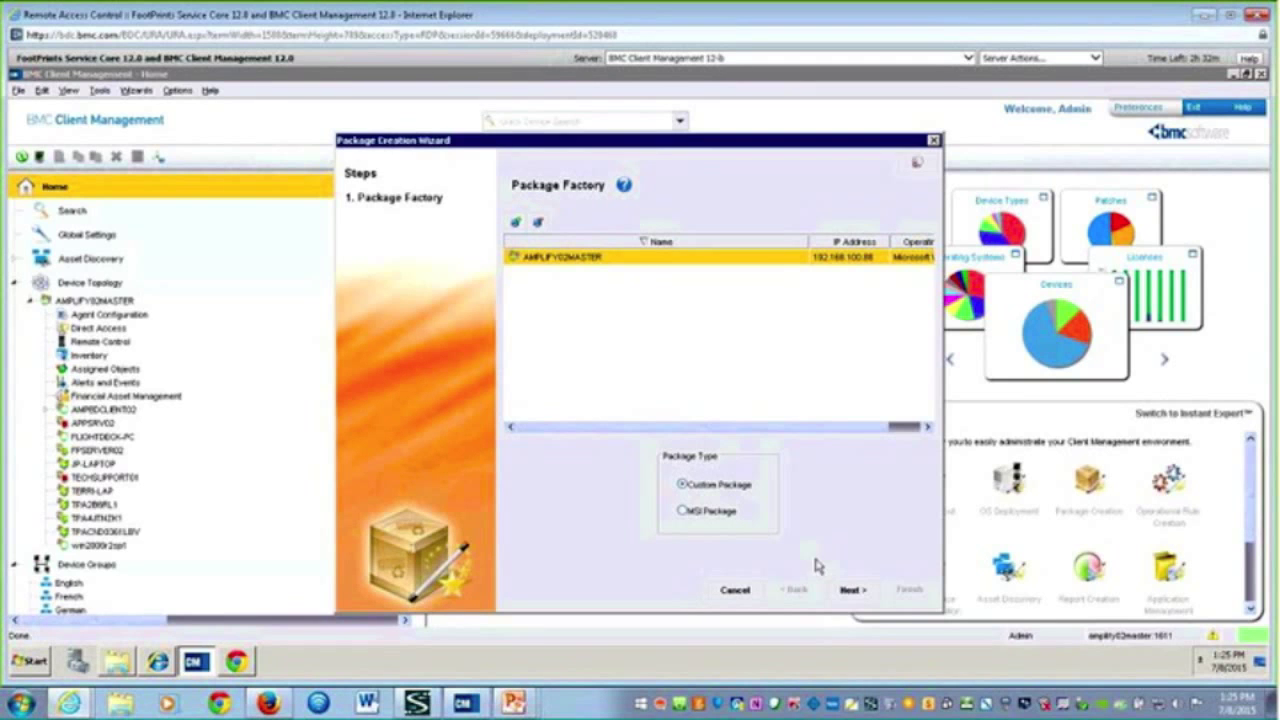
pyautogui.click(851, 589)
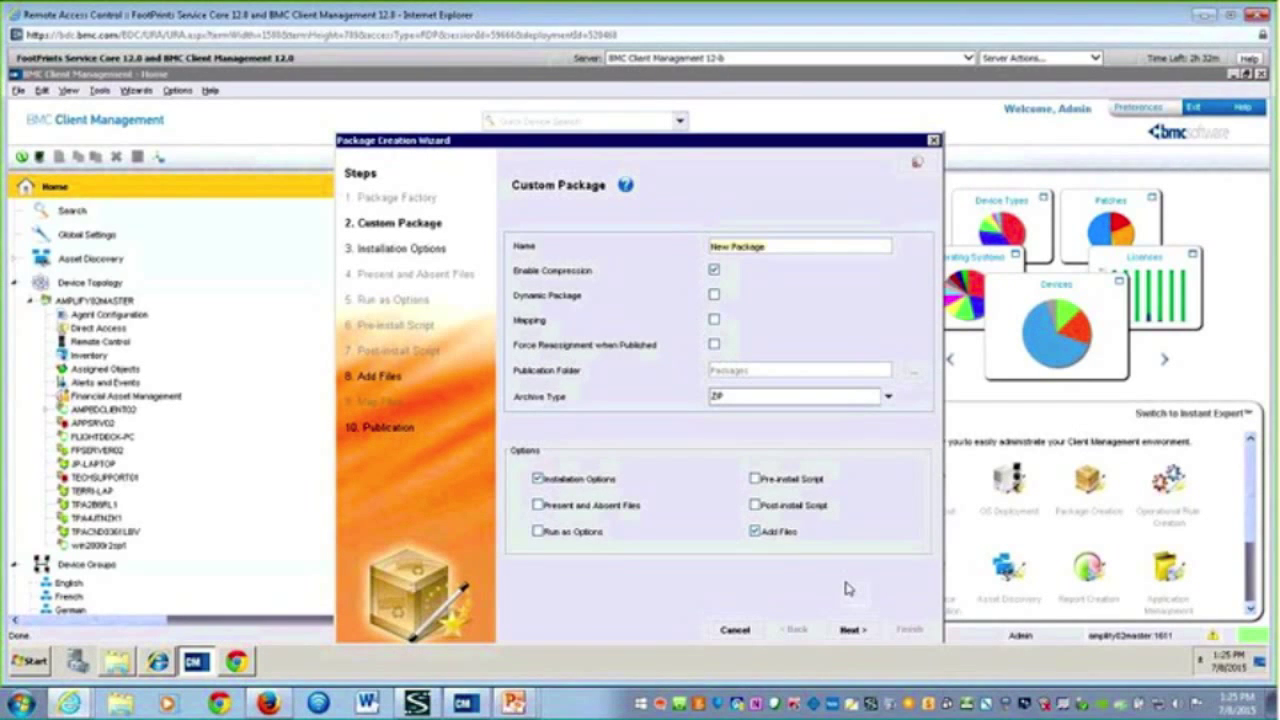
# Check the installers in the TestSoftware folder, return to the wizard and name the custom package WinSCP57.
pyautogui.click(118, 664)
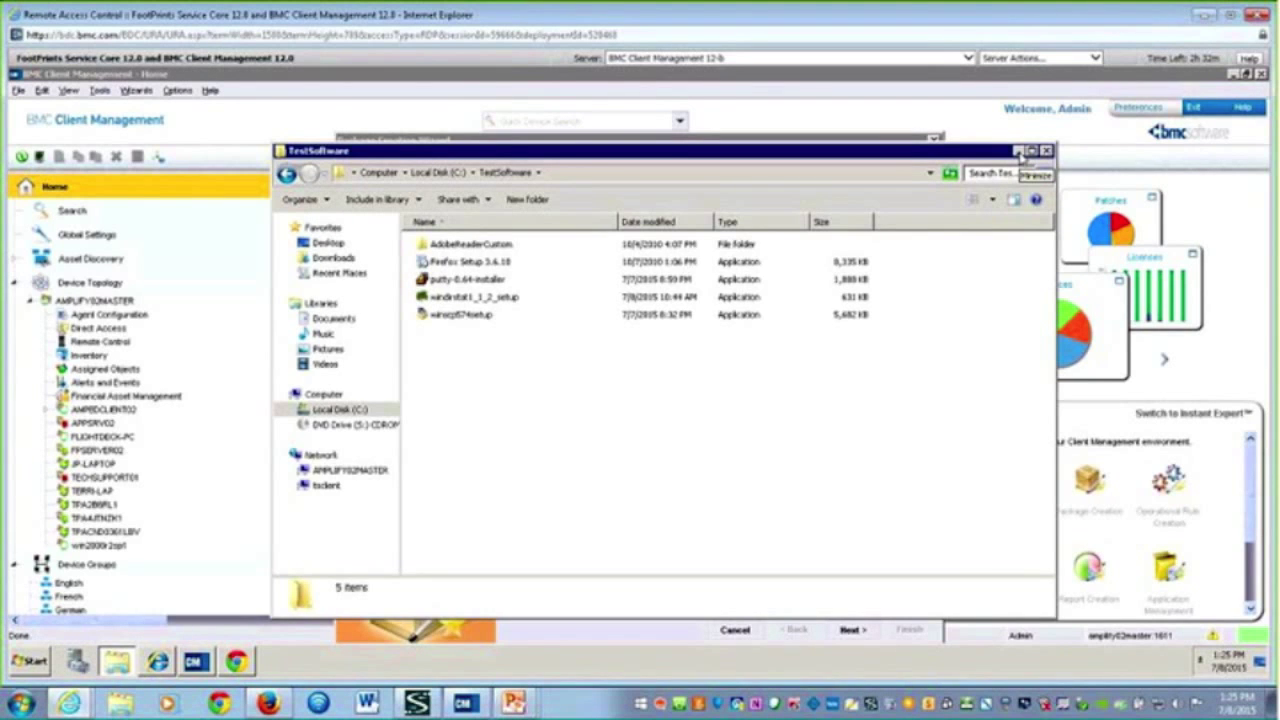
pyautogui.click(1019, 152)
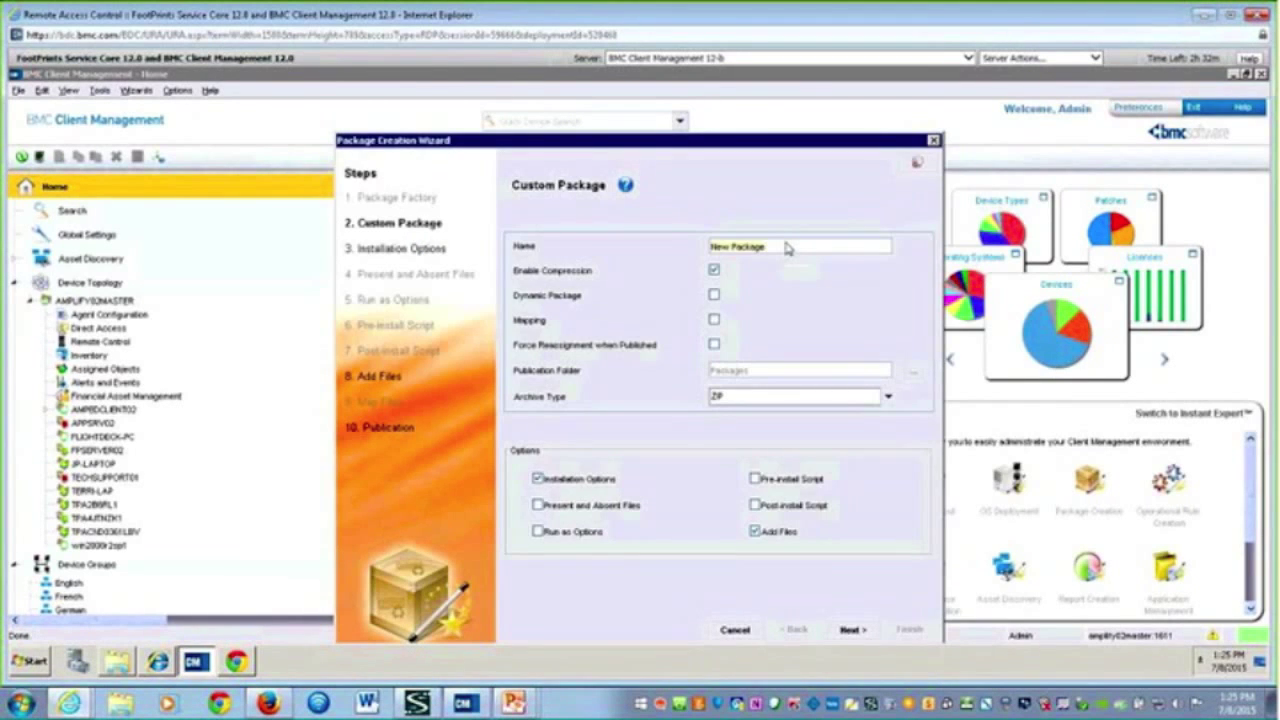
pyautogui.tripleClick(786, 248)
pyautogui.press('BackSpace')
pyautogui.write('WinSCP57')
pyautogui.click(851, 630)
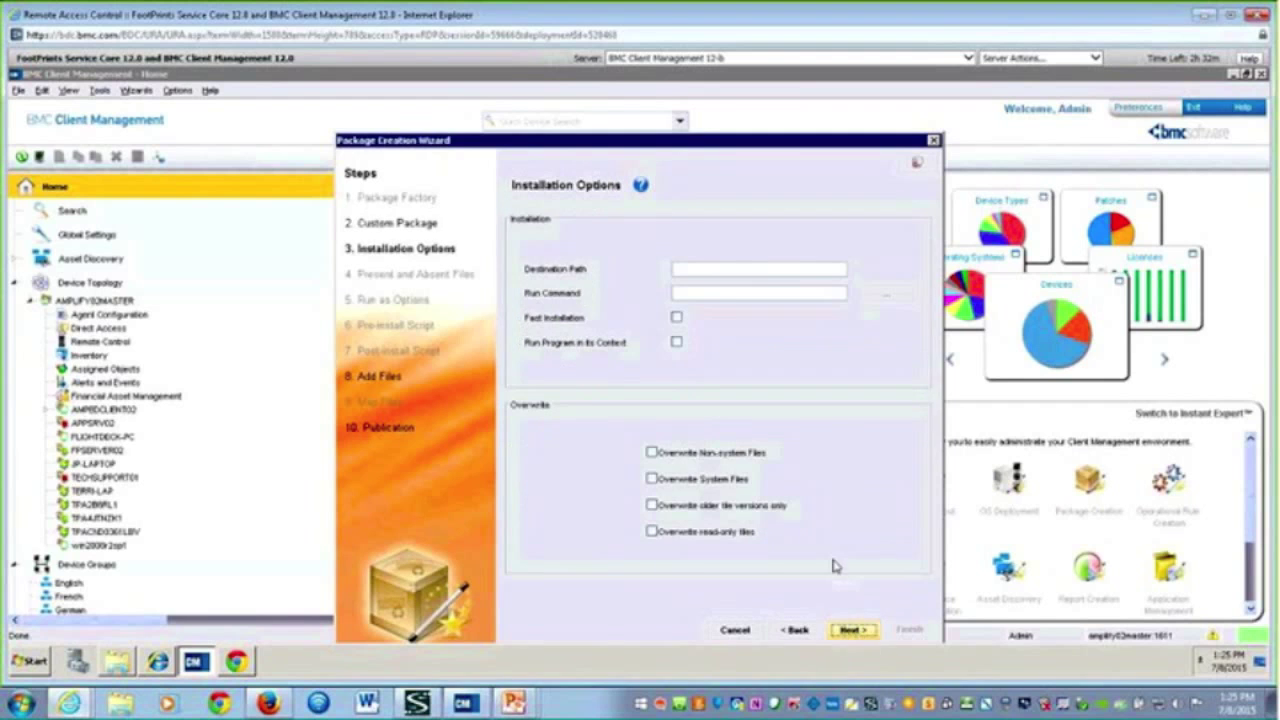
# Set the package's installation destination path to c:\bcm.
pyautogui.click(740, 270)
pyautogui.write('c:\\')
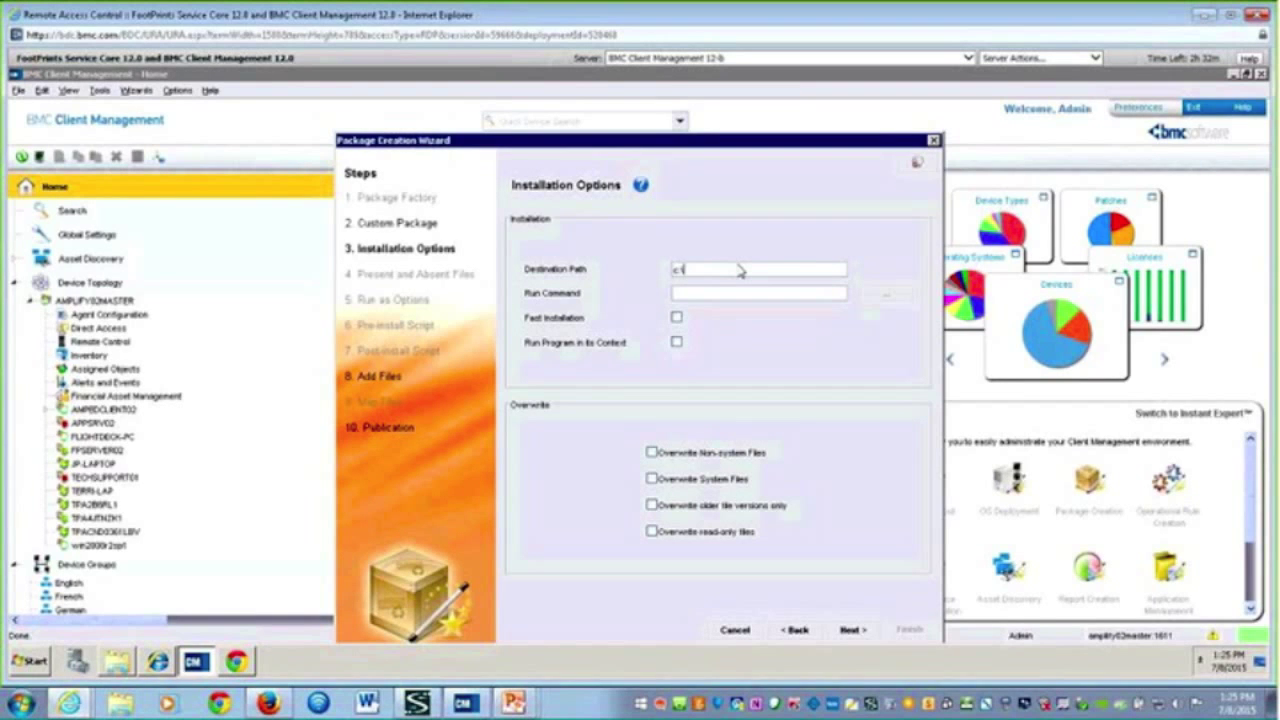
pyautogui.write('bcm')
# Set the run command to winscp574setup.exe from C:/TestSoftware and accept the installation options.
pyautogui.click(886, 294)
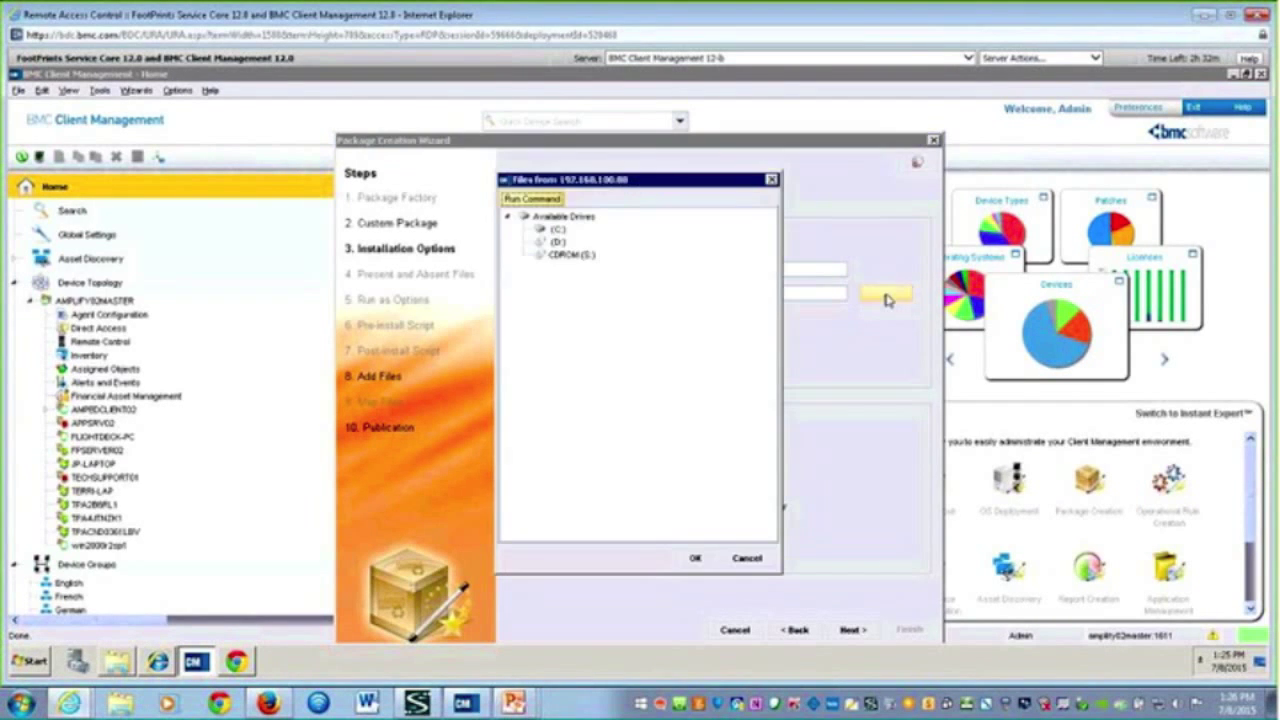
pyautogui.doubleClick(558, 230)
pyautogui.doubleClick(594, 484)
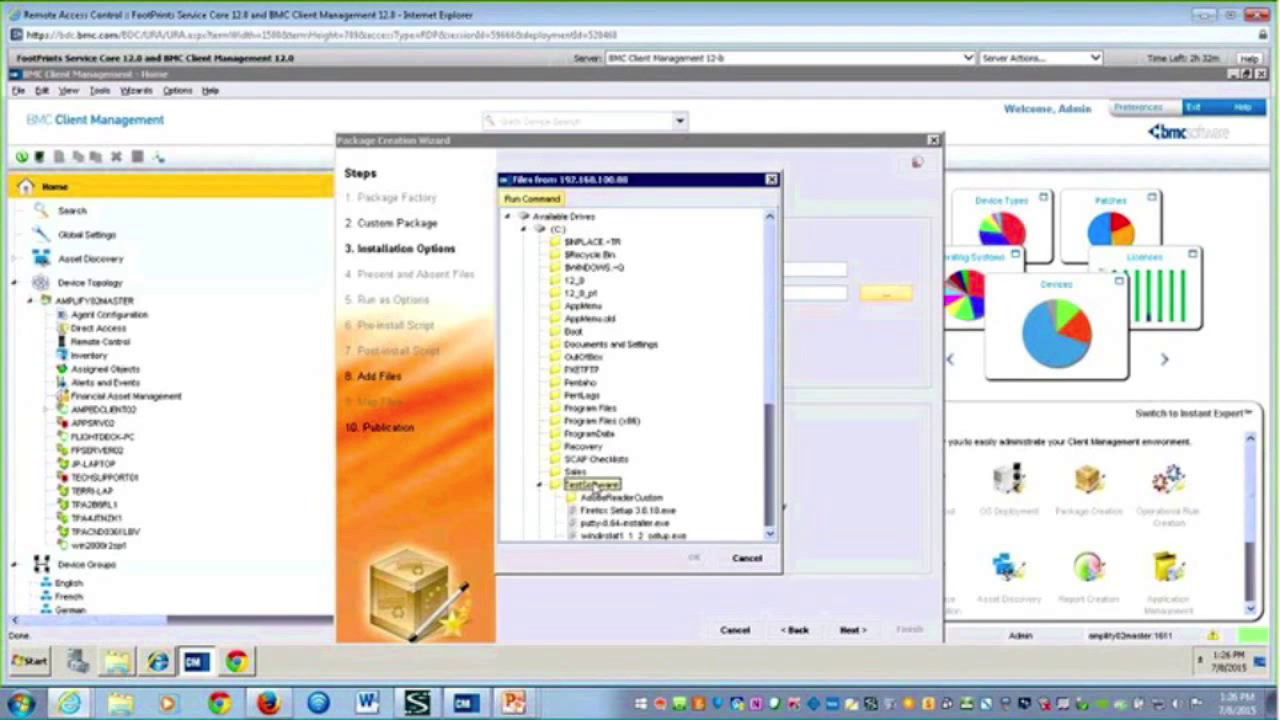
pyautogui.click(770, 535)
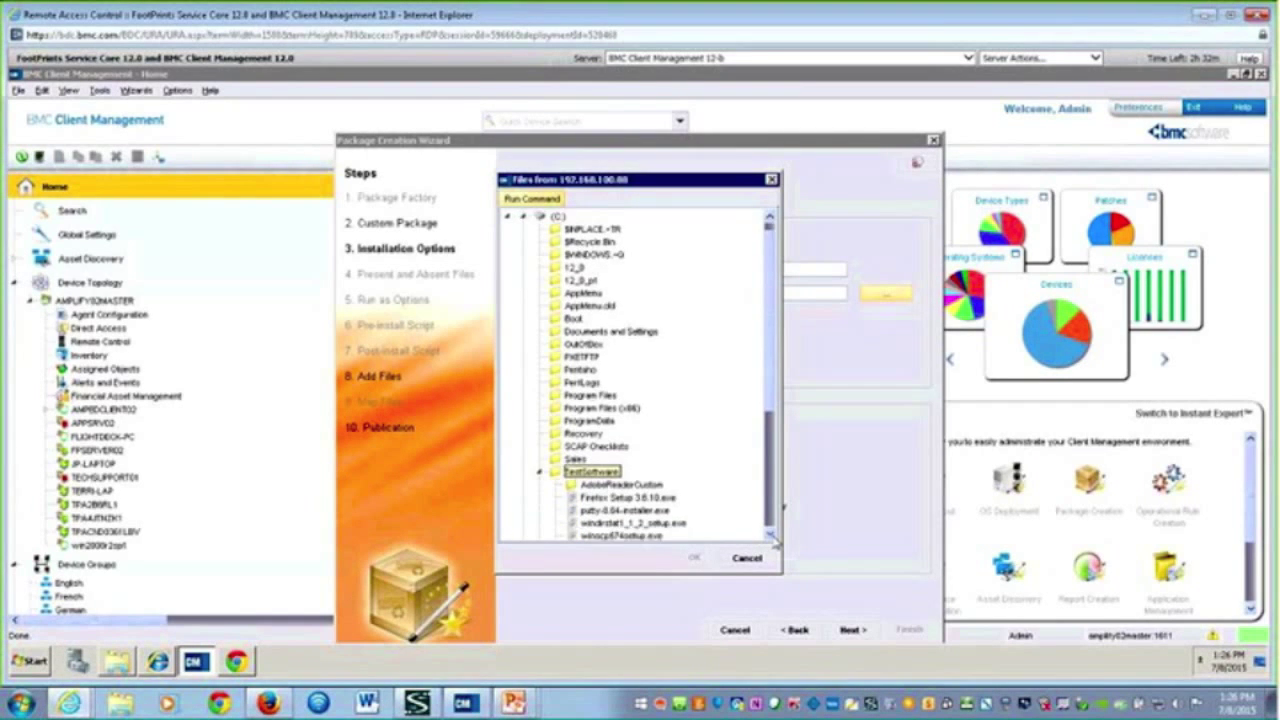
pyautogui.click(770, 535)
pyautogui.click(652, 523)
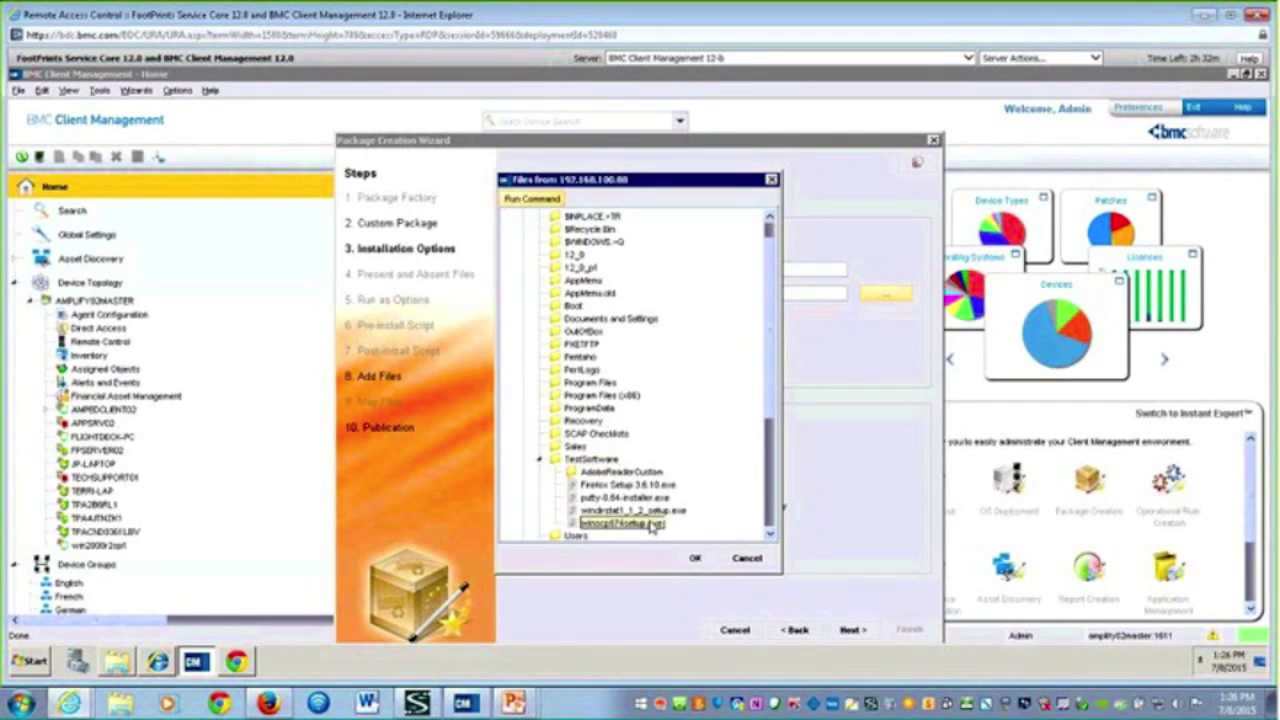
pyautogui.click(694, 557)
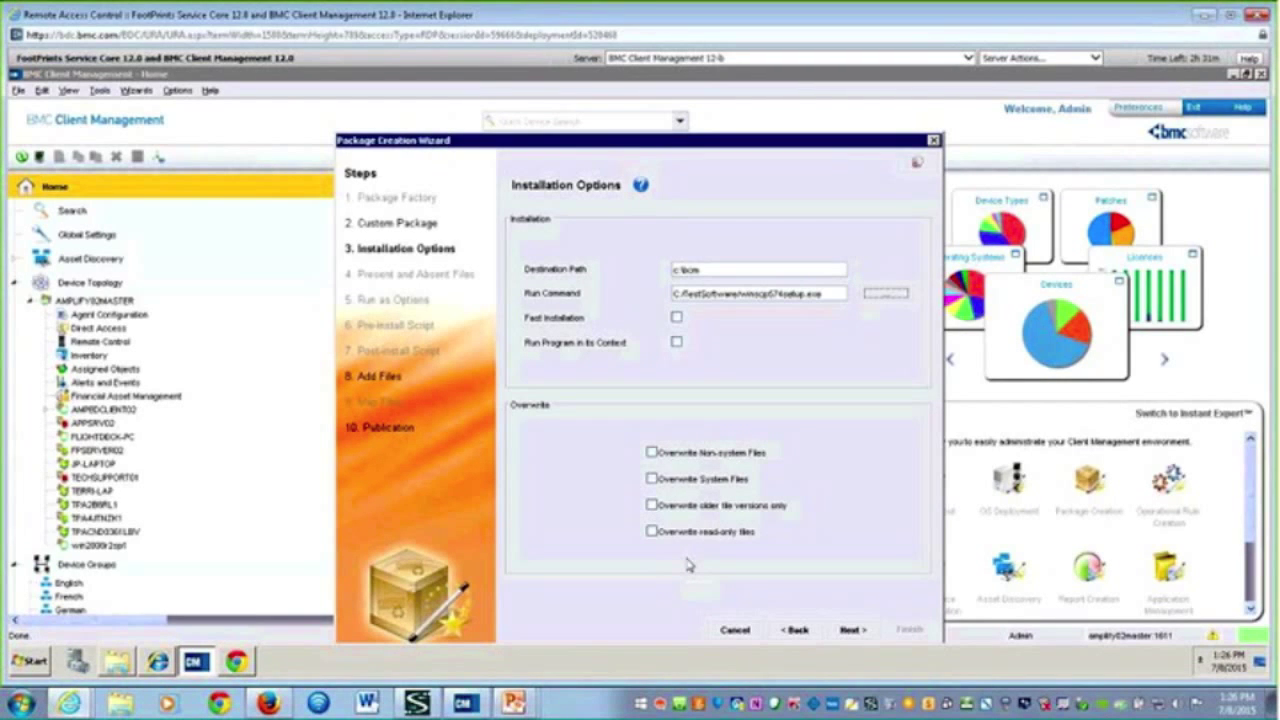
pyautogui.click(852, 630)
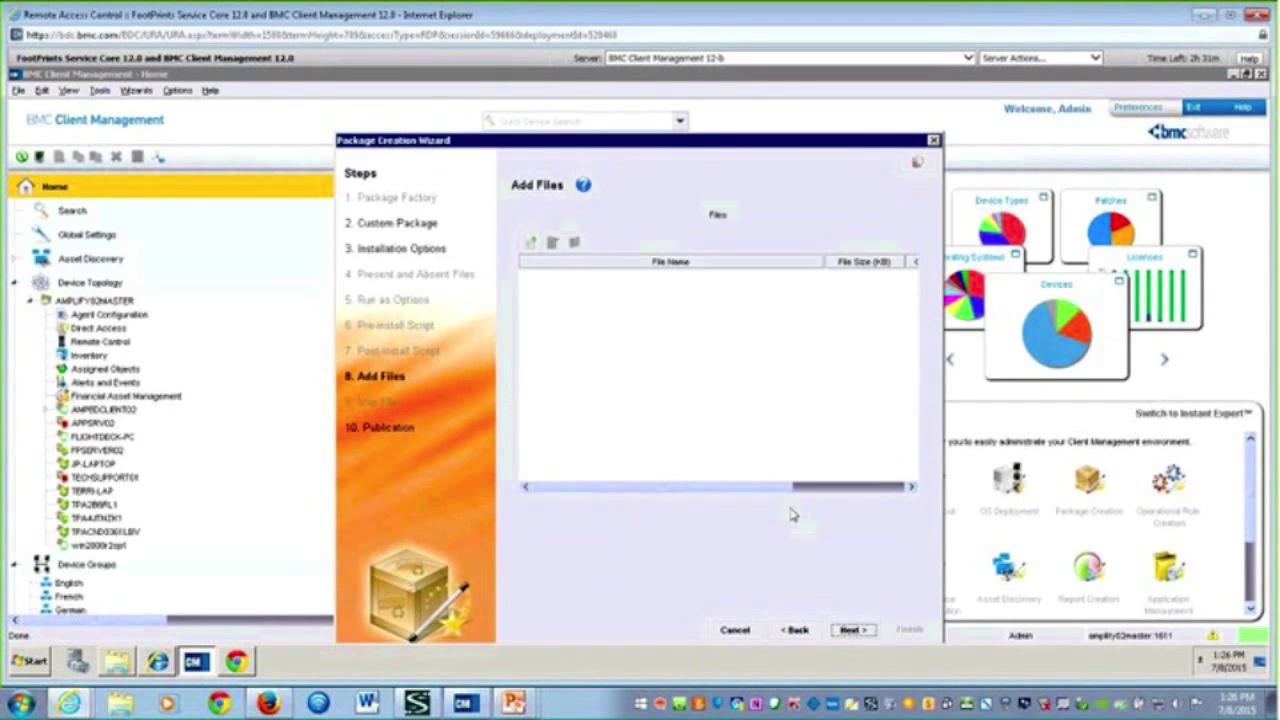
# Add winscp574setup.exe from the TestSoftware folder on C: to the package with Enable Full Path turned off.
pyautogui.click(532, 243)
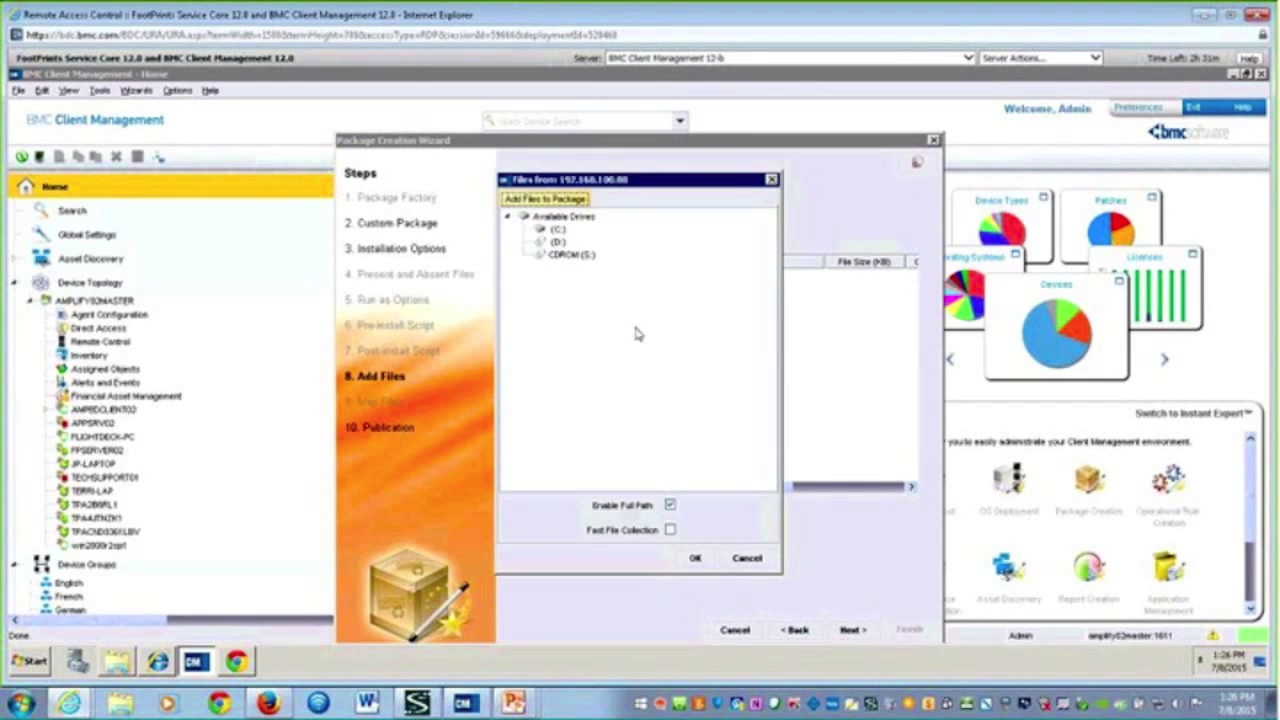
pyautogui.doubleClick(558, 230)
pyautogui.doubleClick(615, 485)
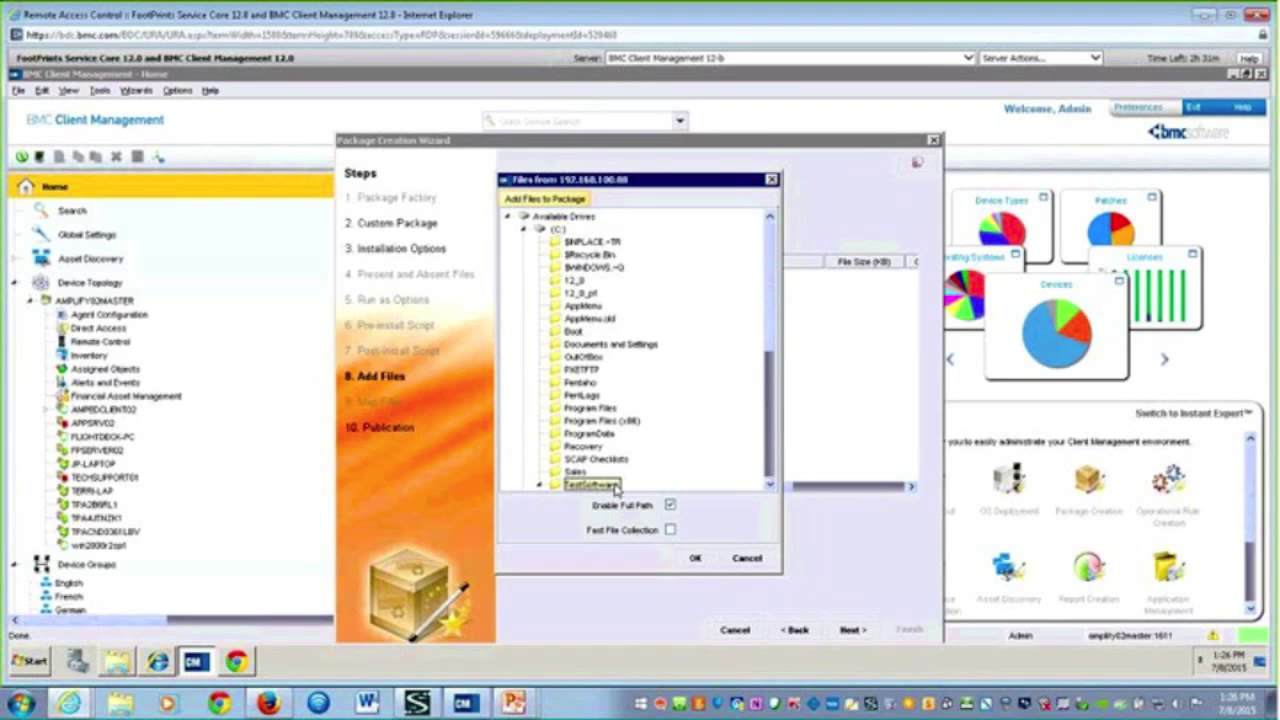
pyautogui.click(770, 486)
pyautogui.scroll(-2, 770, 486)
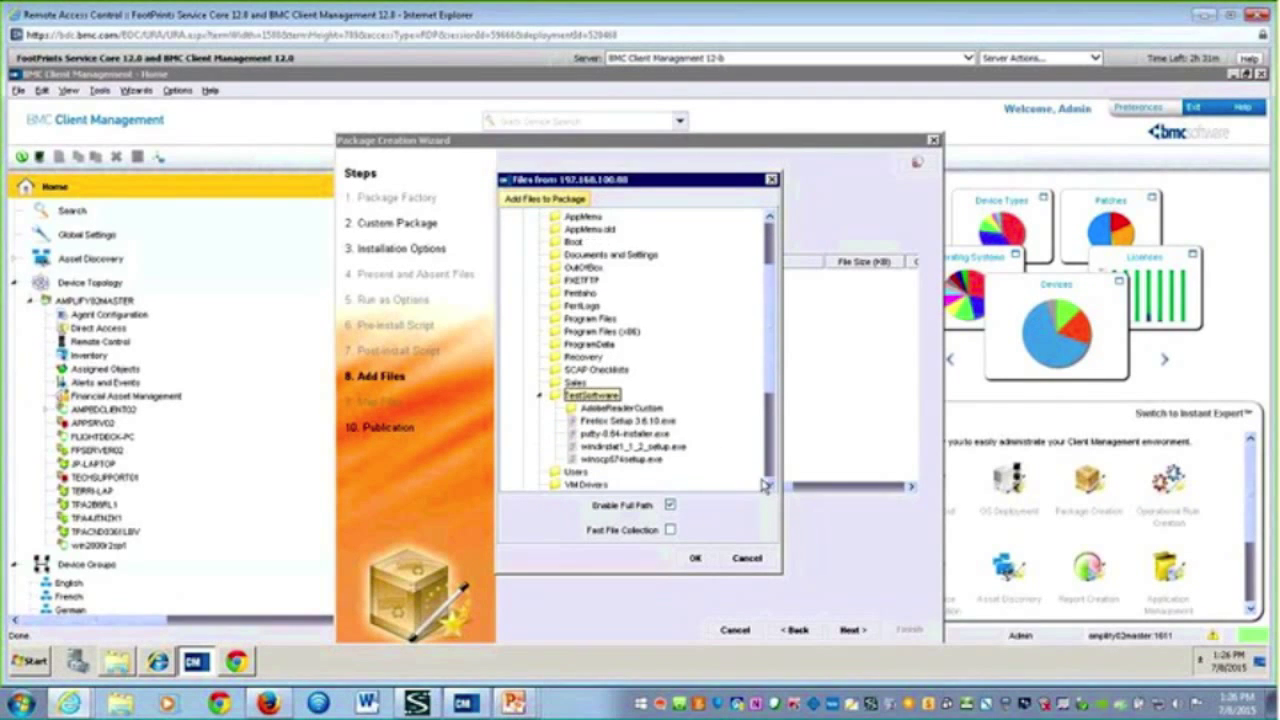
pyautogui.click(612, 460)
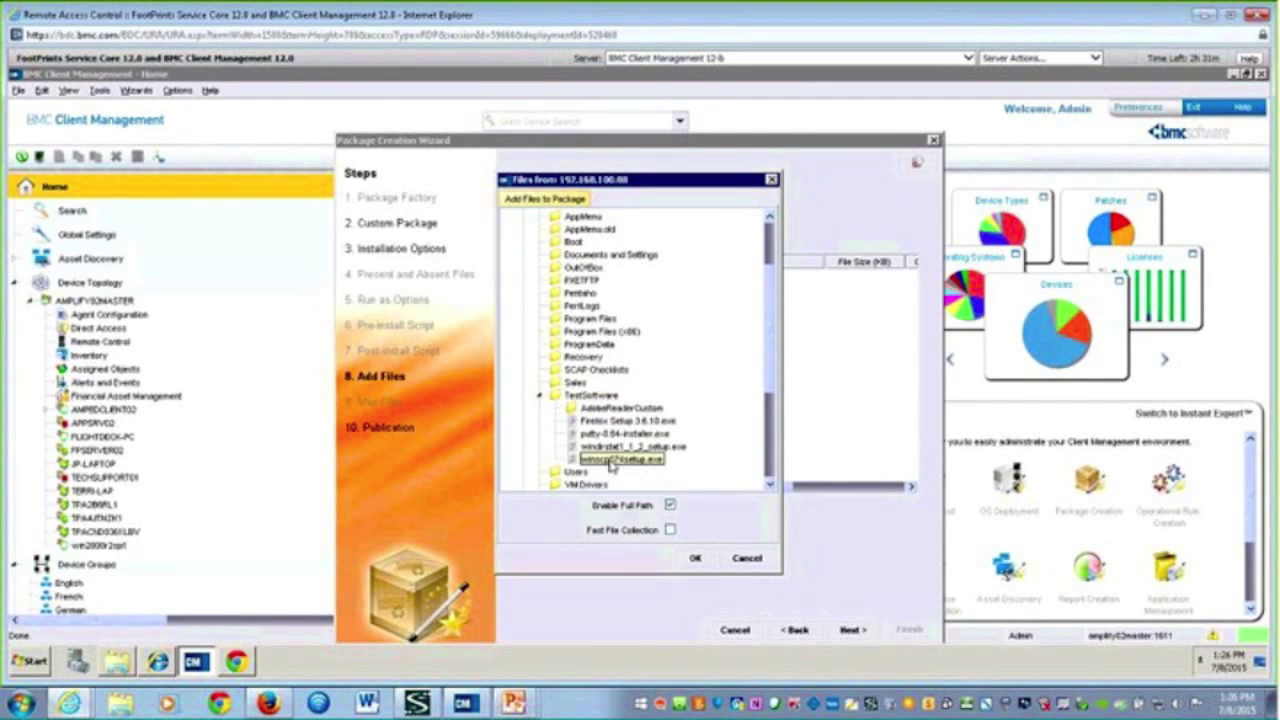
pyautogui.click(670, 505)
pyautogui.click(695, 558)
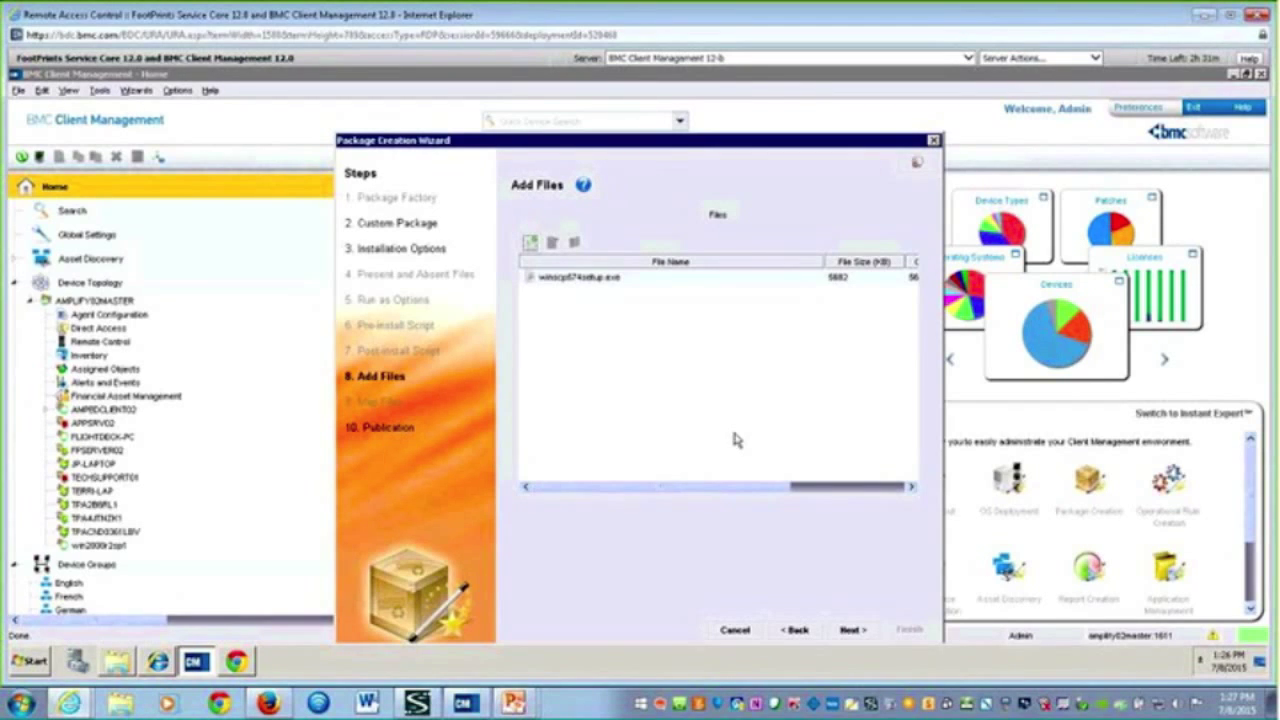
# Finish the package creation with the Publish to Master option.
pyautogui.click(852, 631)
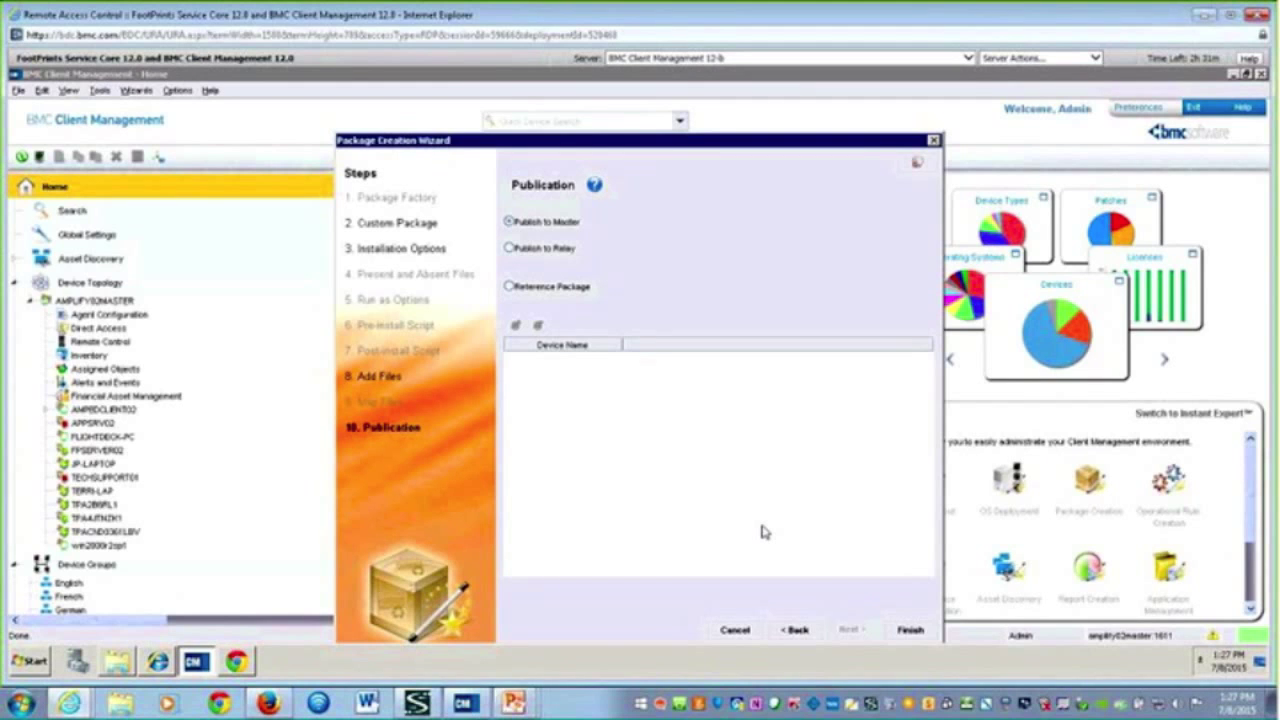
pyautogui.click(910, 630)
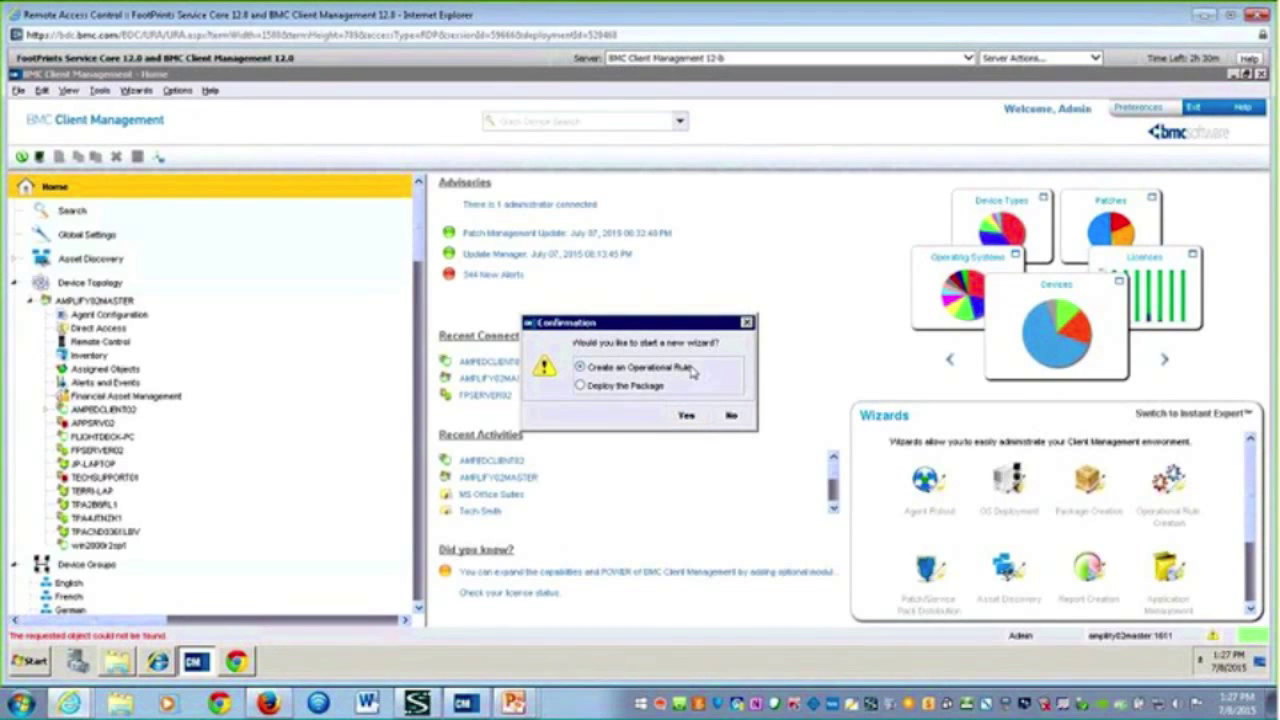
# Start an operational rule for the package, keeping the Operational Rule type and Not available in integrated solutions for external deployment.
pyautogui.click(688, 416)
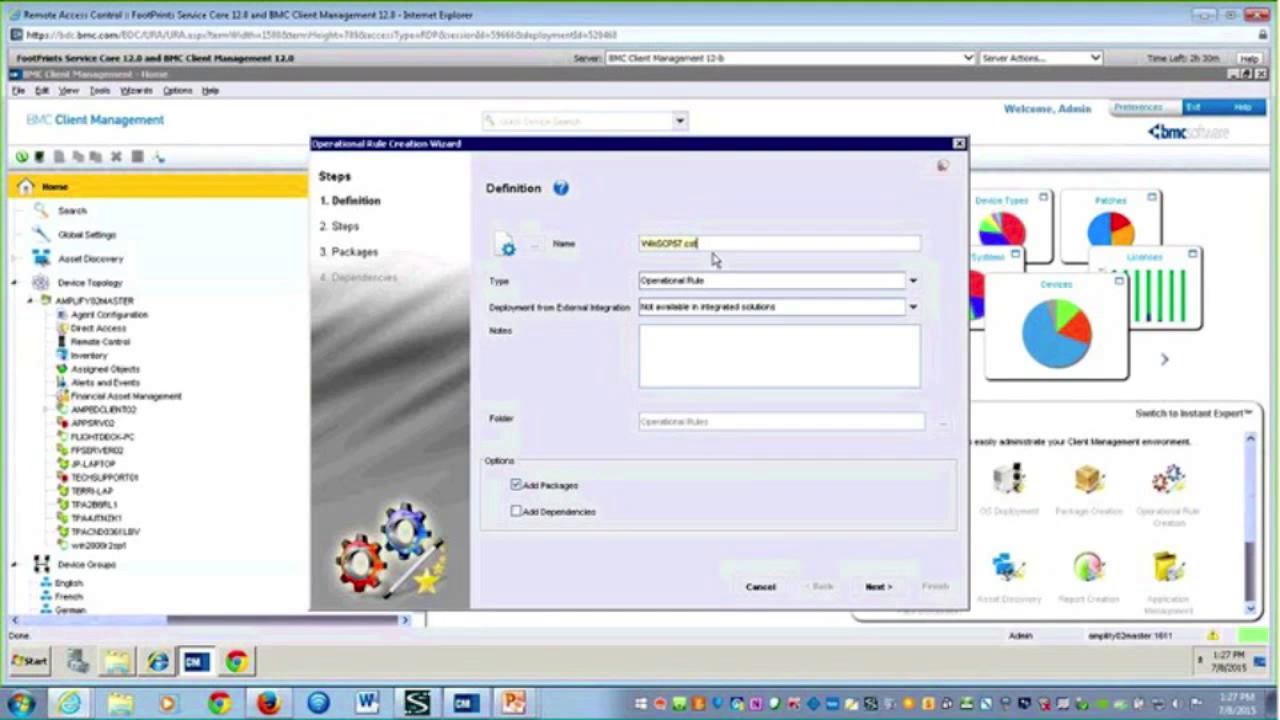
pyautogui.click(715, 284)
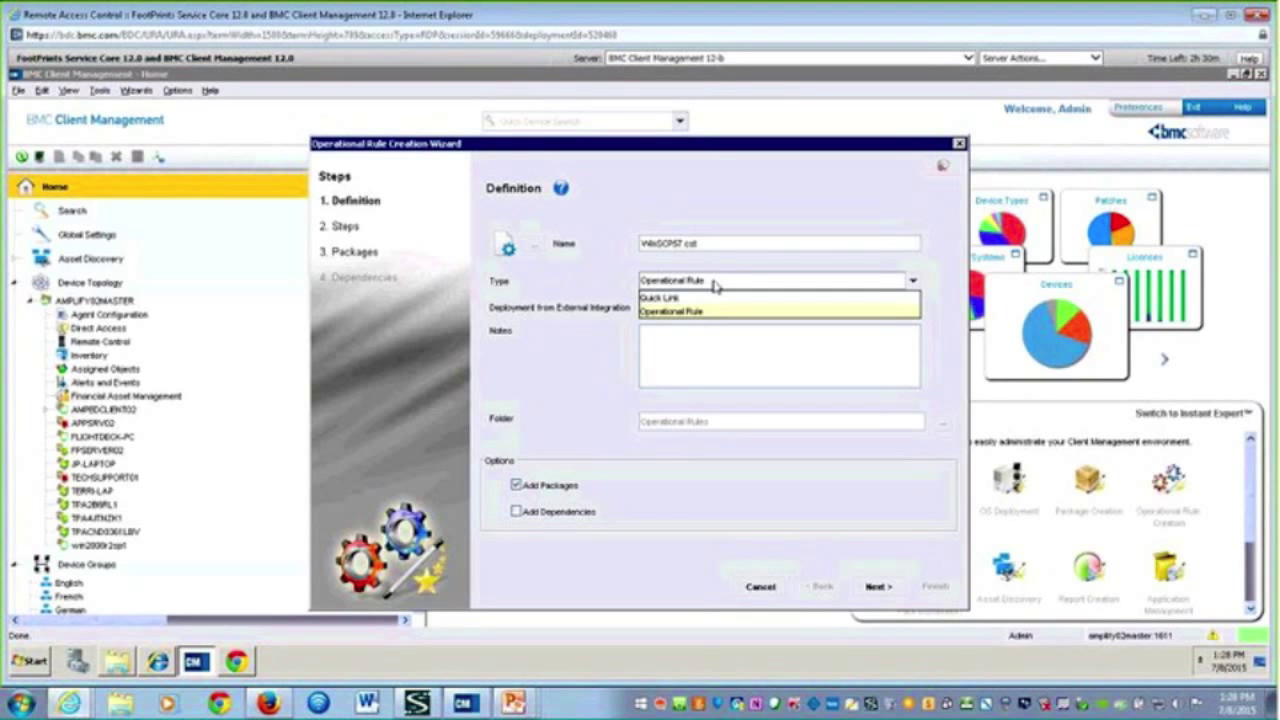
pyautogui.click(530, 275)
pyautogui.click(686, 310)
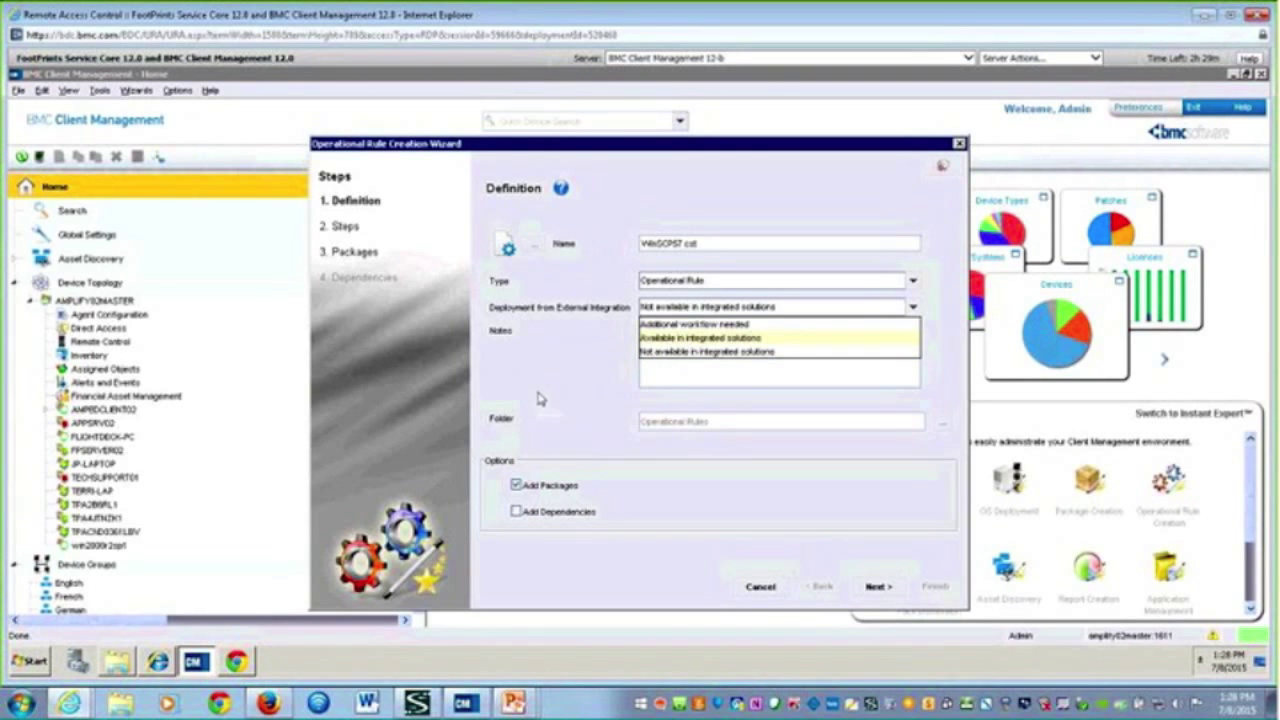
pyautogui.click(488, 407)
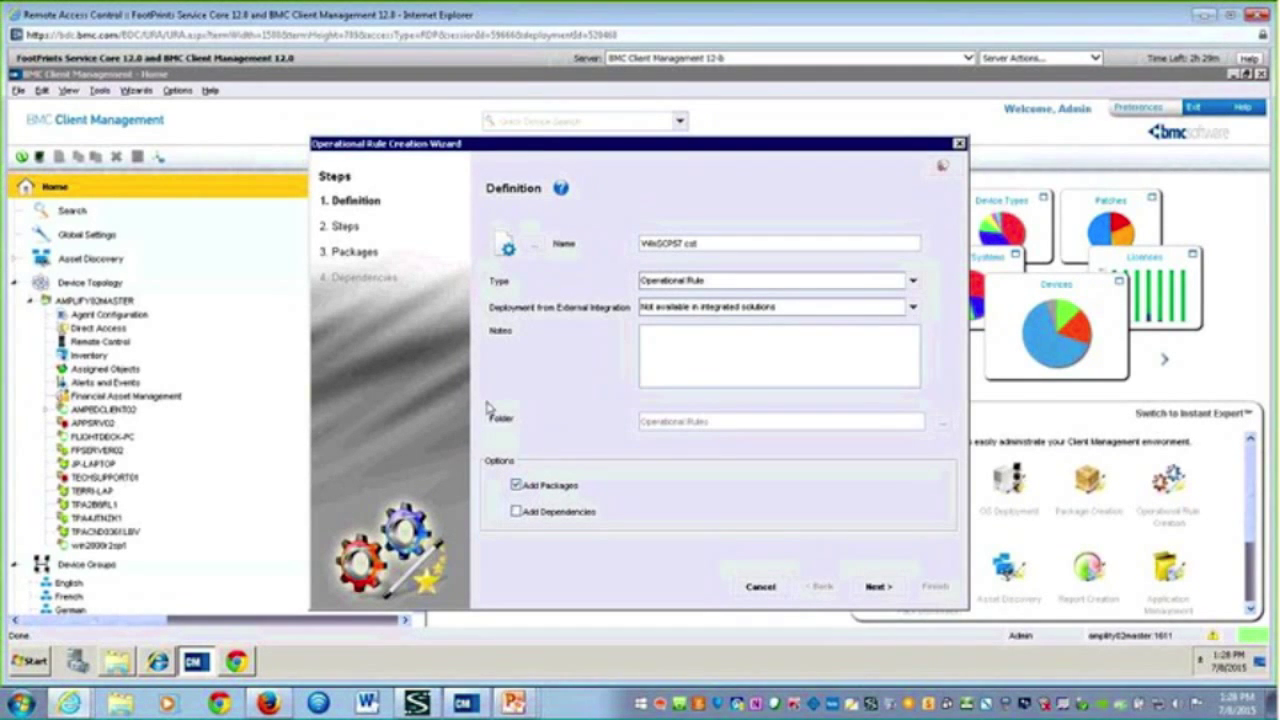
pyautogui.click(879, 589)
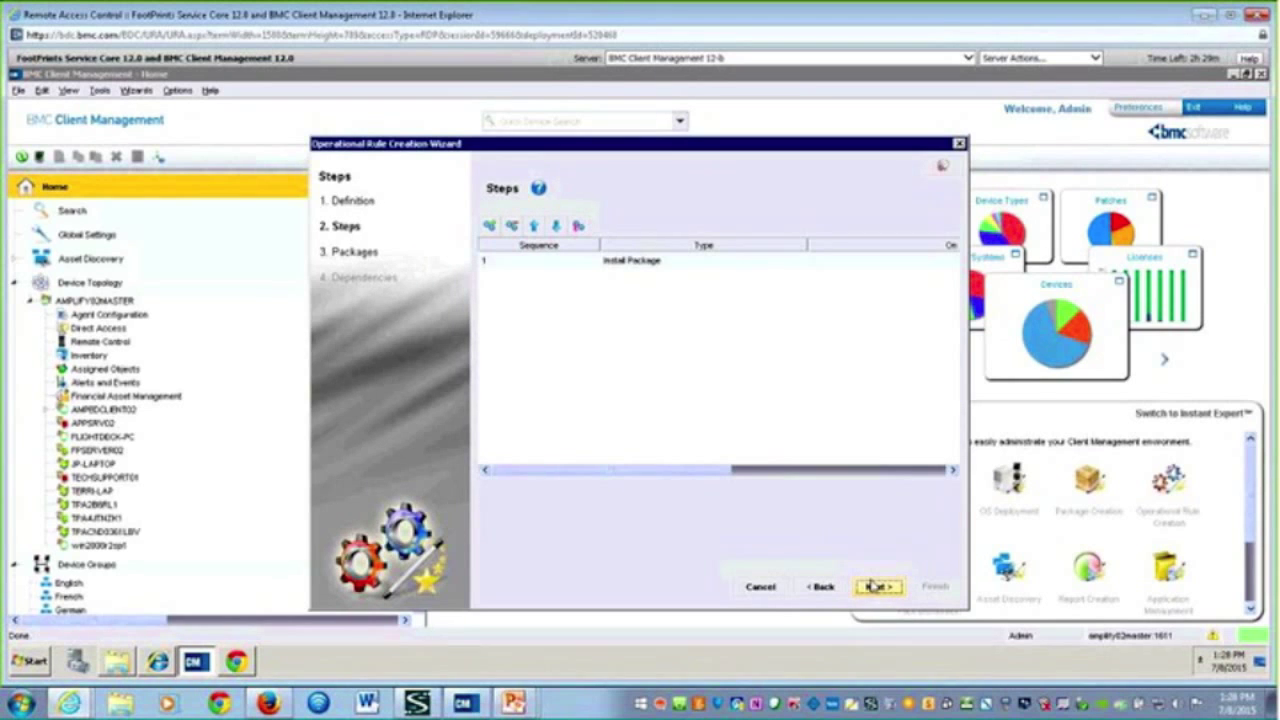
# Examine the parameters of the User Message Box step available for the operational rule, without adding it.
pyautogui.click(489, 226)
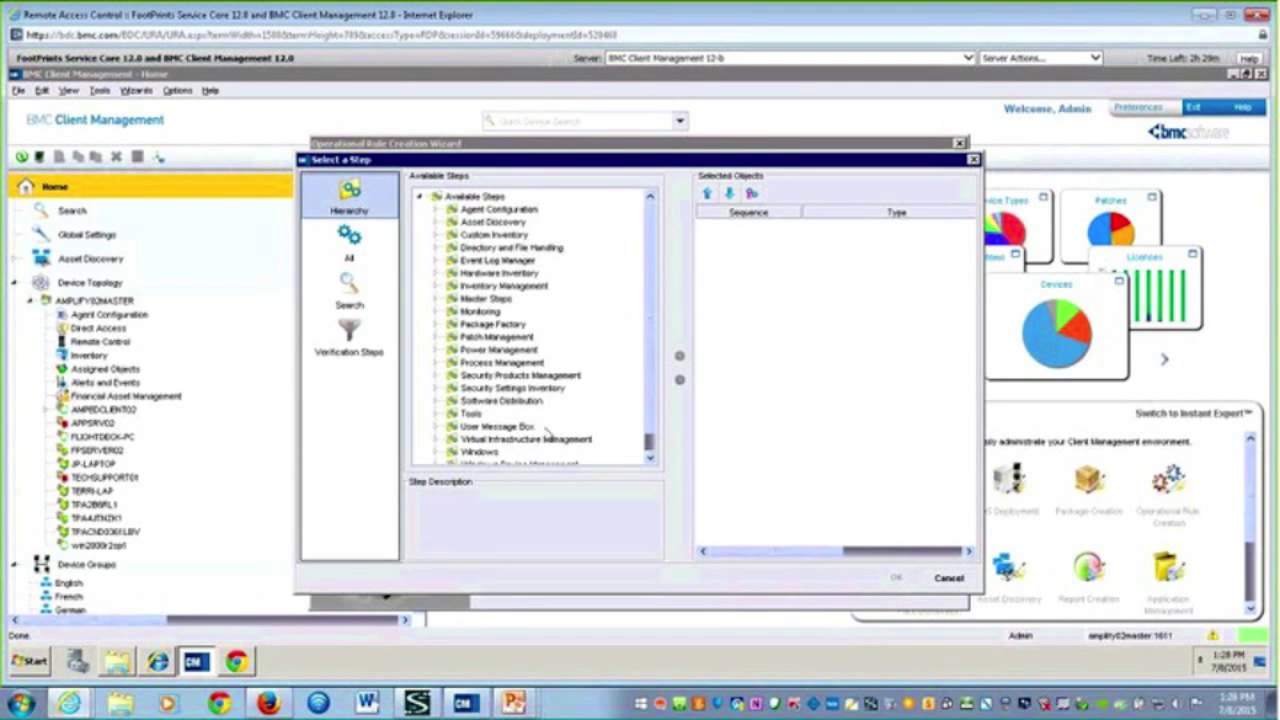
pyautogui.doubleClick(497, 427)
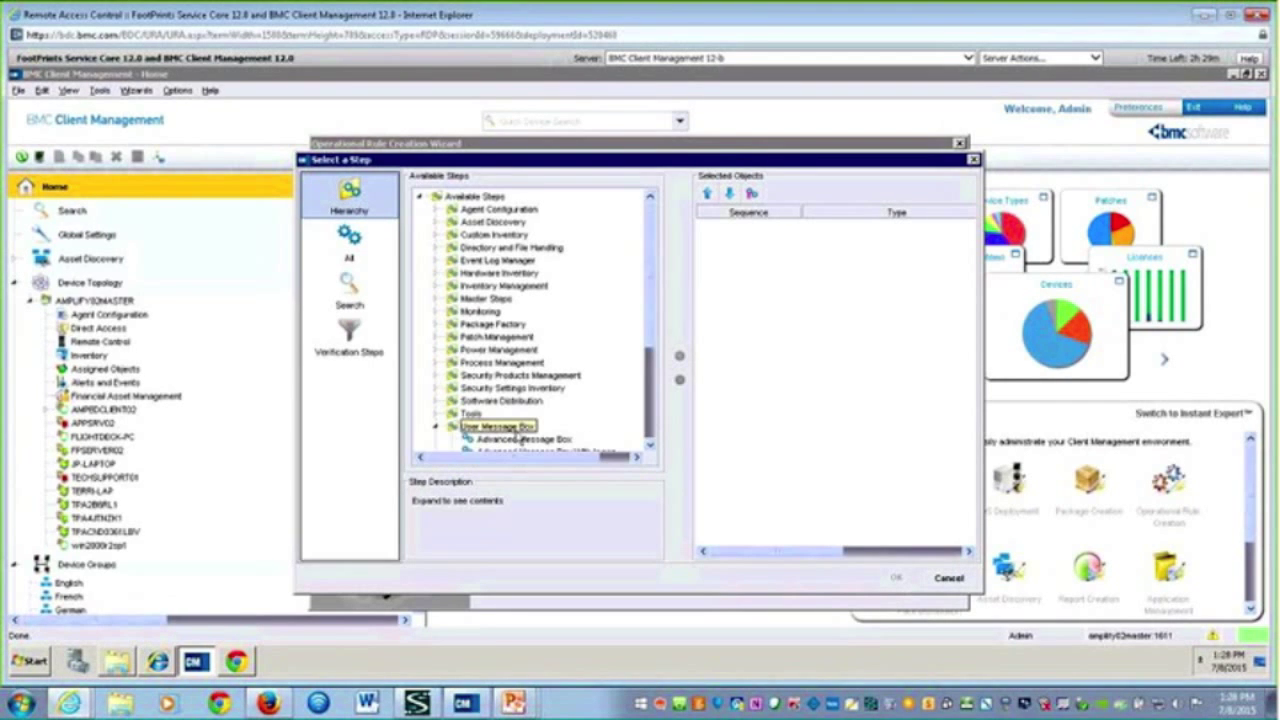
pyautogui.scroll(-3, 648, 407)
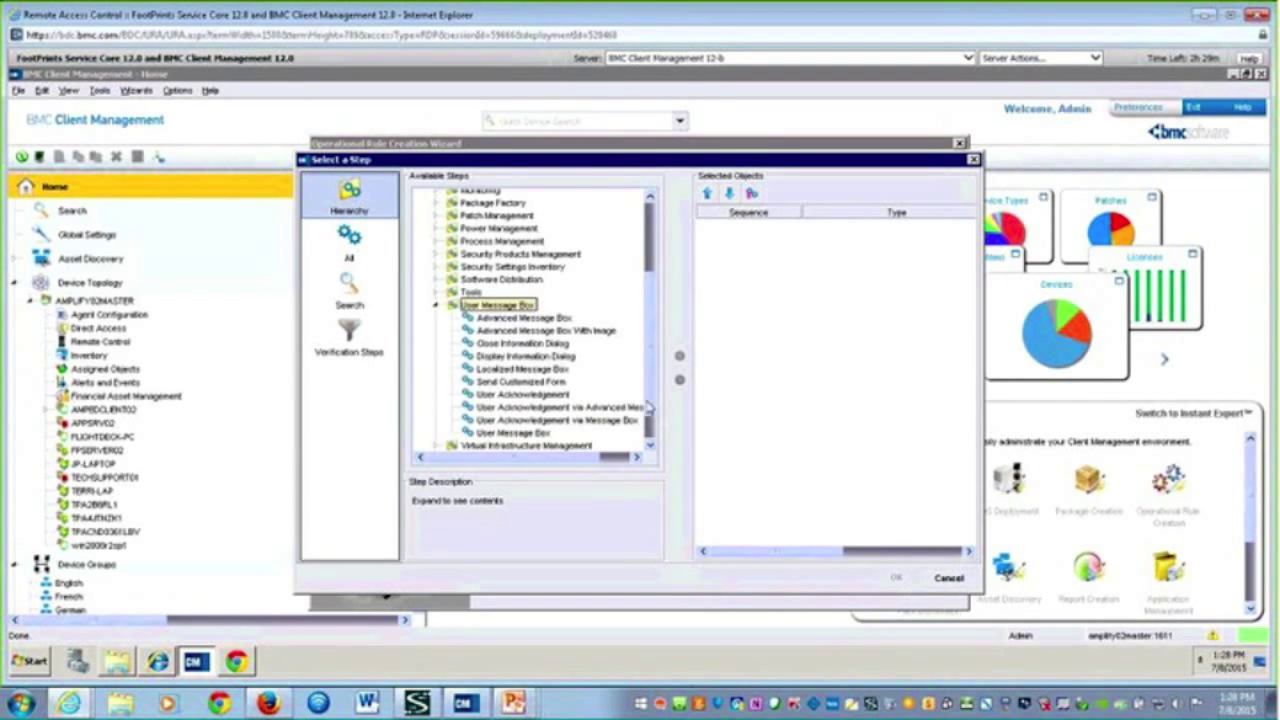
pyautogui.scroll(-1, 648, 407)
pyautogui.click(513, 427)
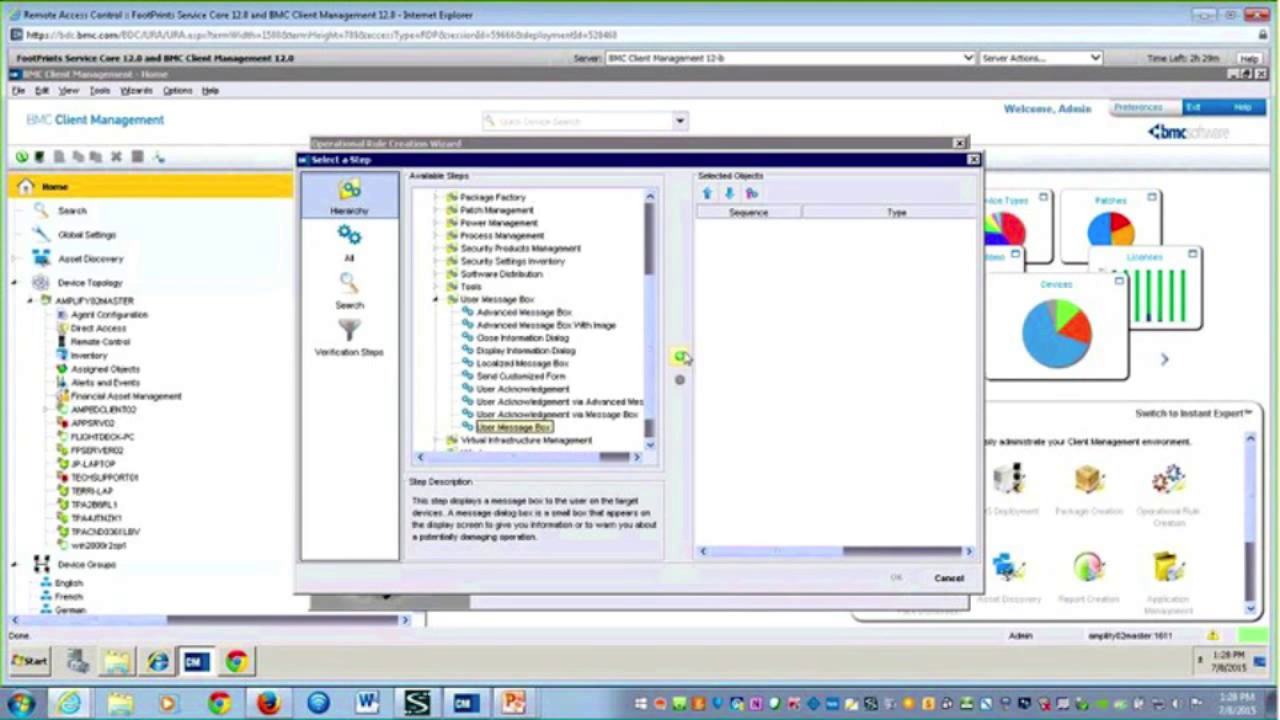
pyautogui.click(681, 356)
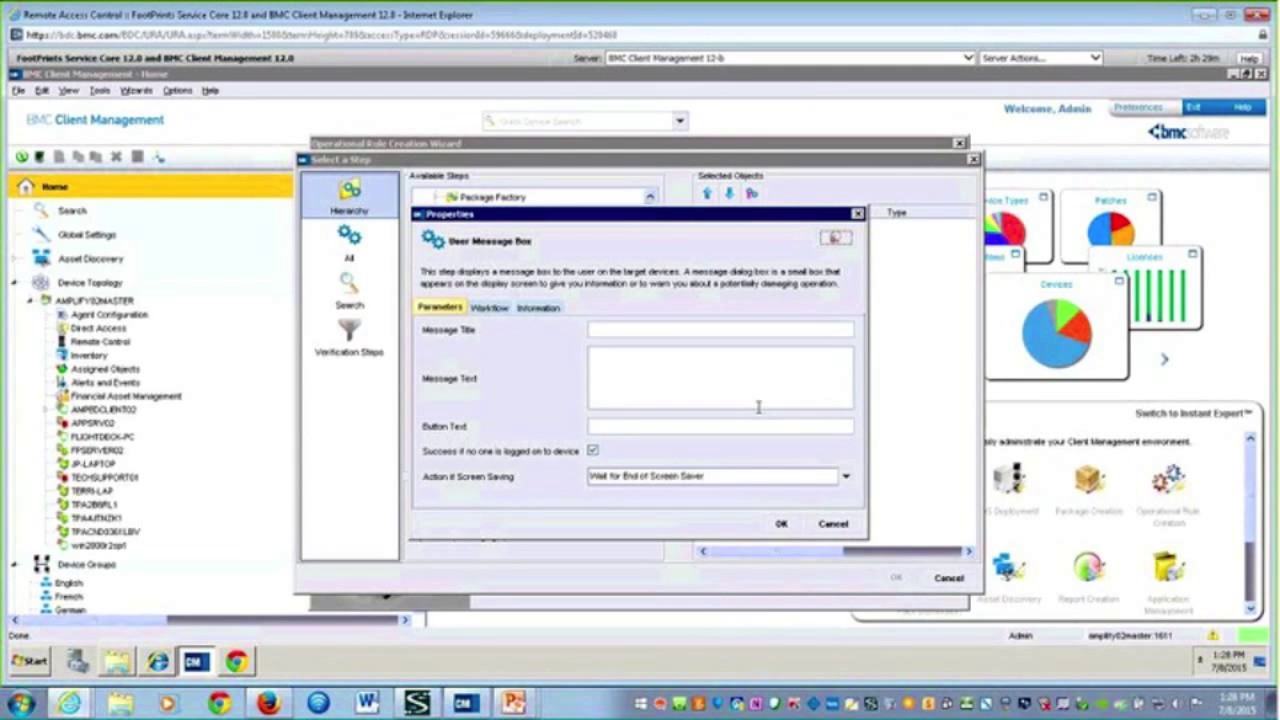
pyautogui.click(833, 523)
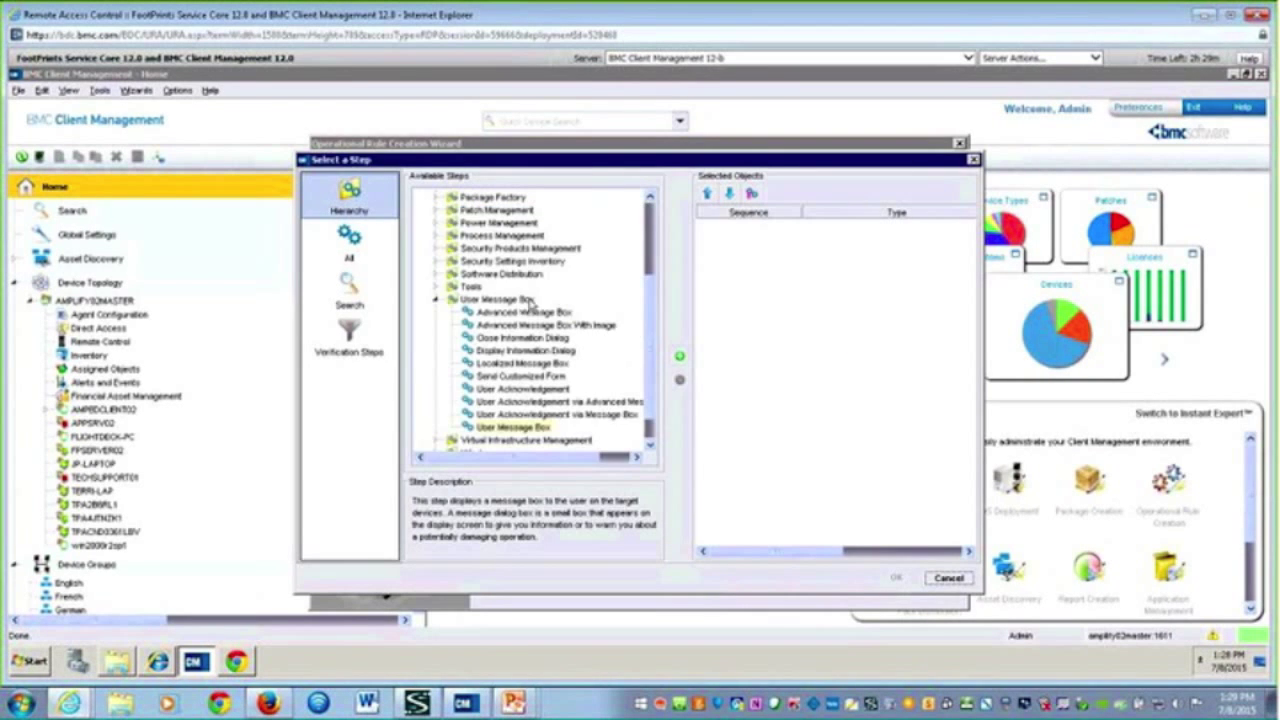
# Examine the available Directory and File Handling steps, and leave the step selection without adding any.
pyautogui.click(437, 300)
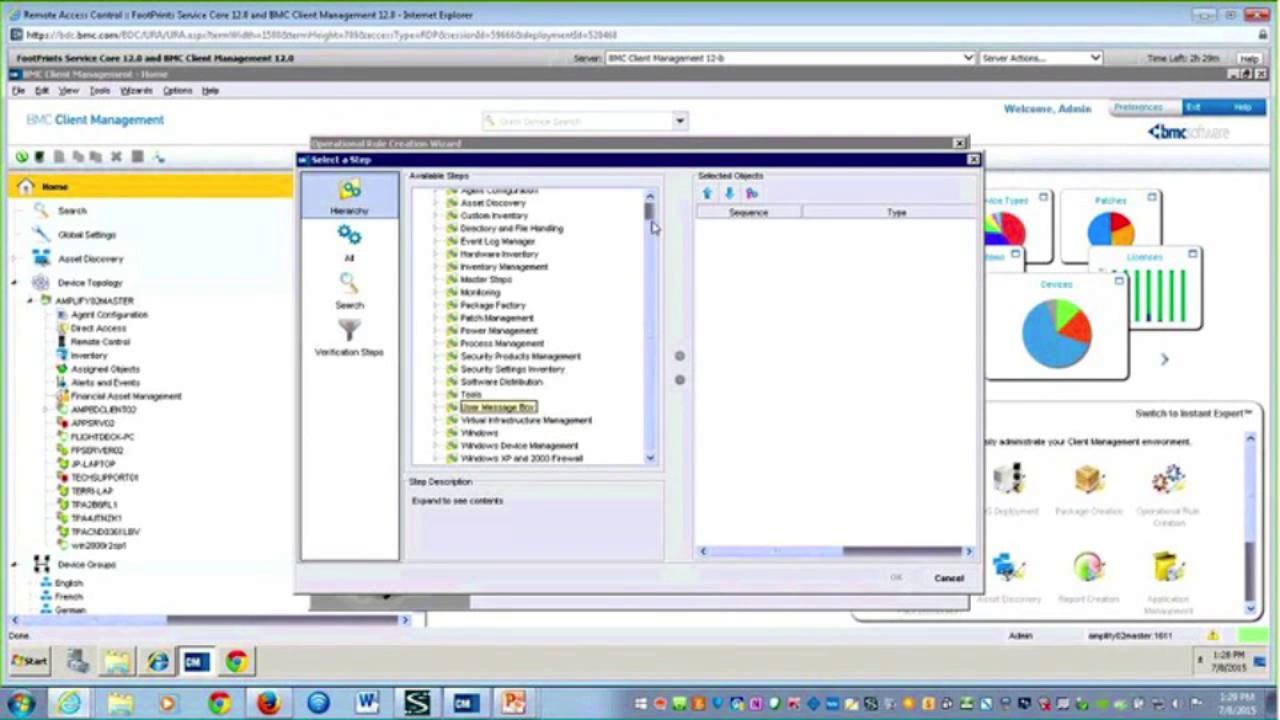
pyautogui.click(652, 200)
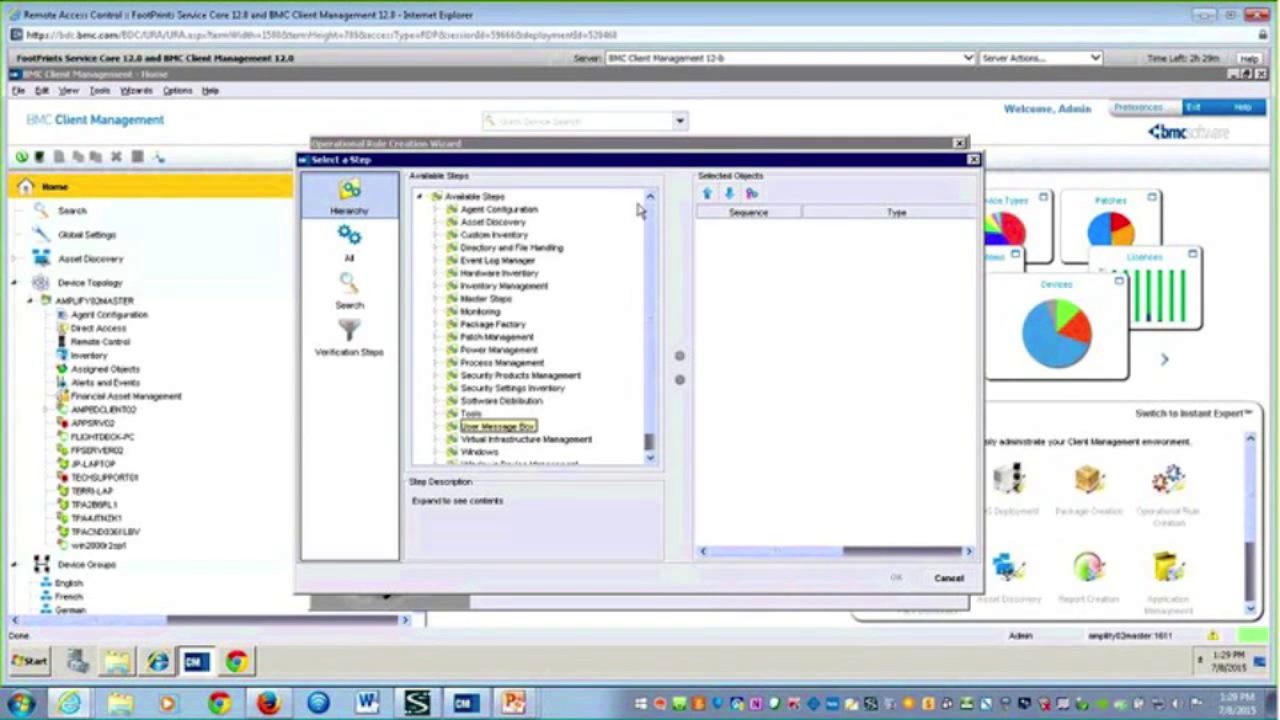
pyautogui.click(437, 249)
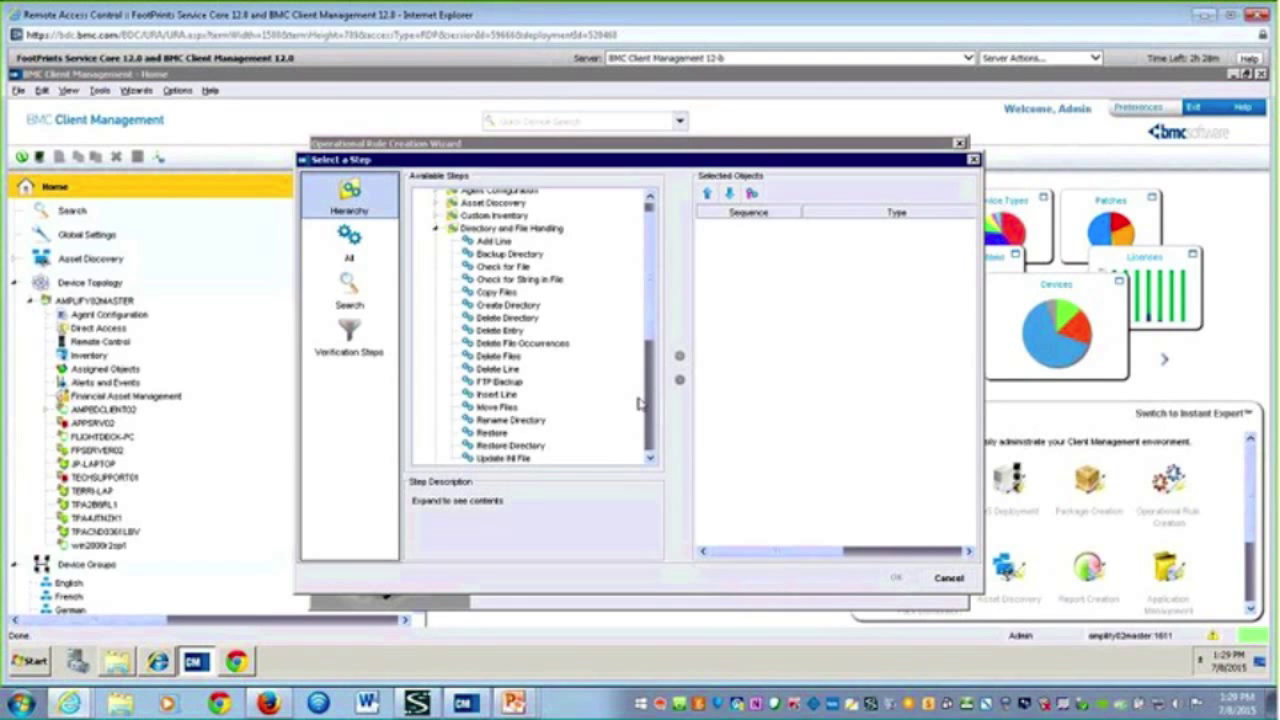
pyautogui.click(436, 229)
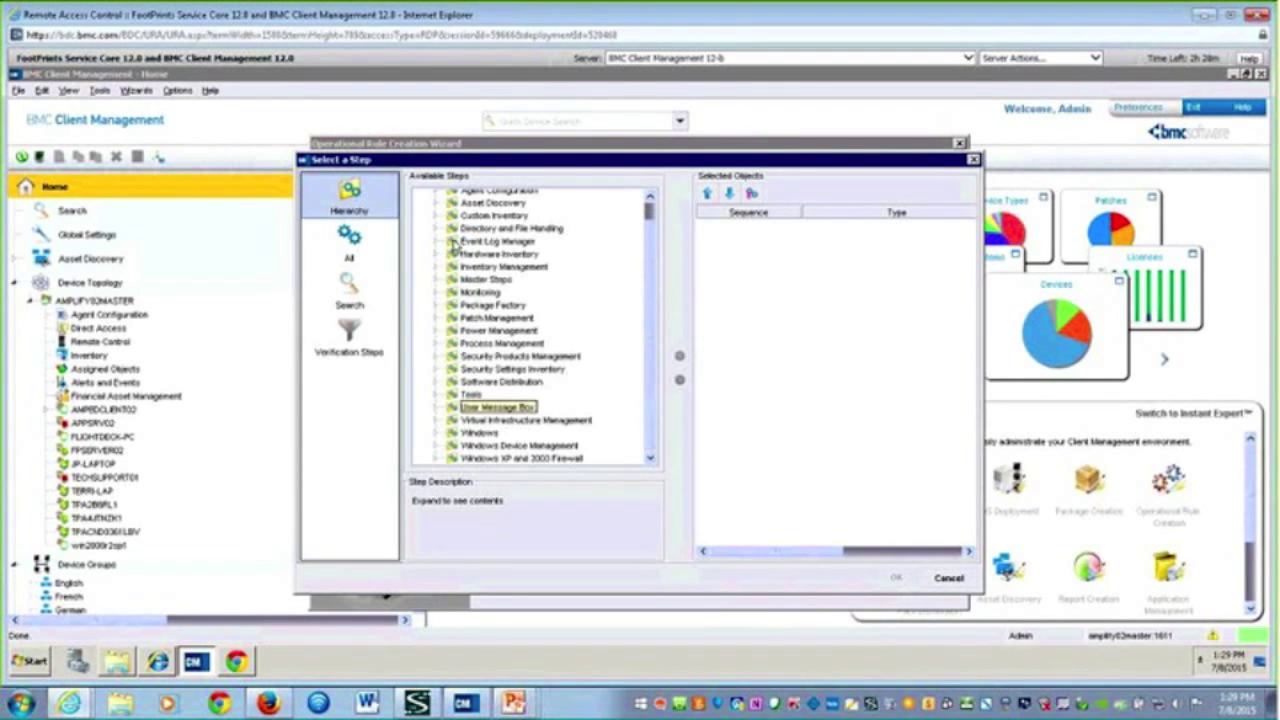
pyautogui.click(947, 578)
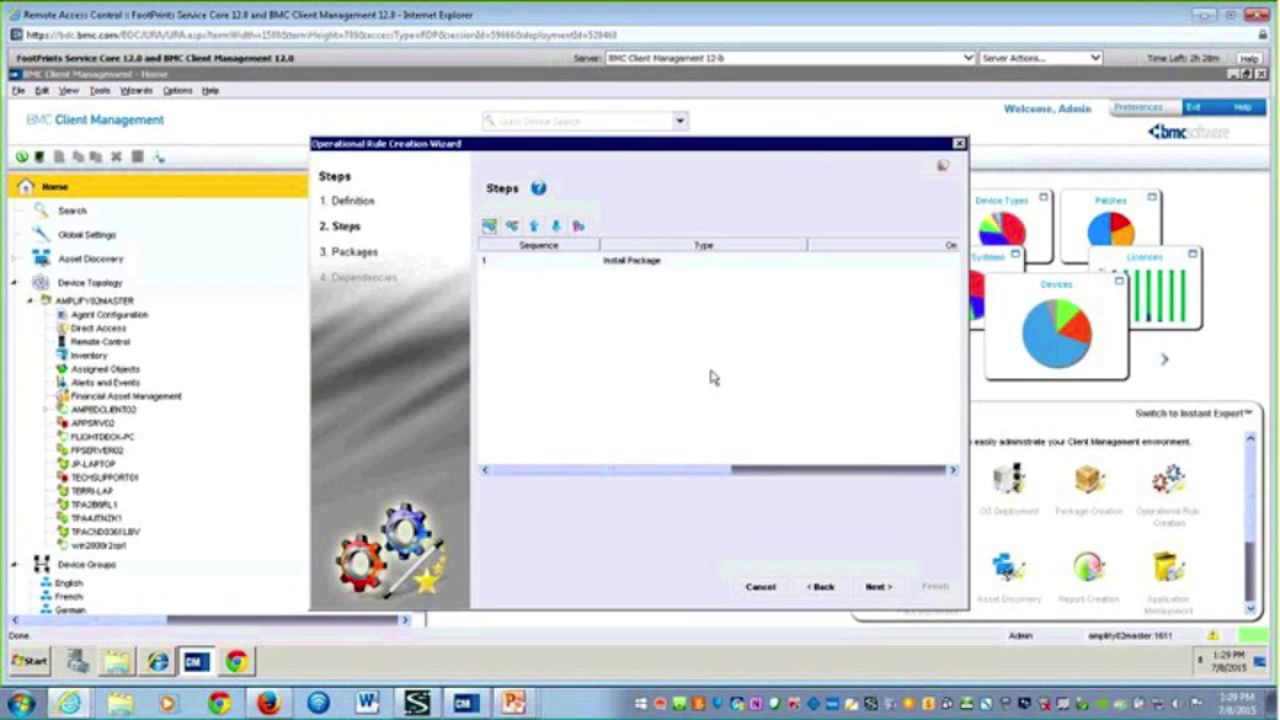
# Finish the operational rule with the Install Package step and the WinSCP57.cst custom package.
pyautogui.click(598, 262)
pyautogui.click(888, 591)
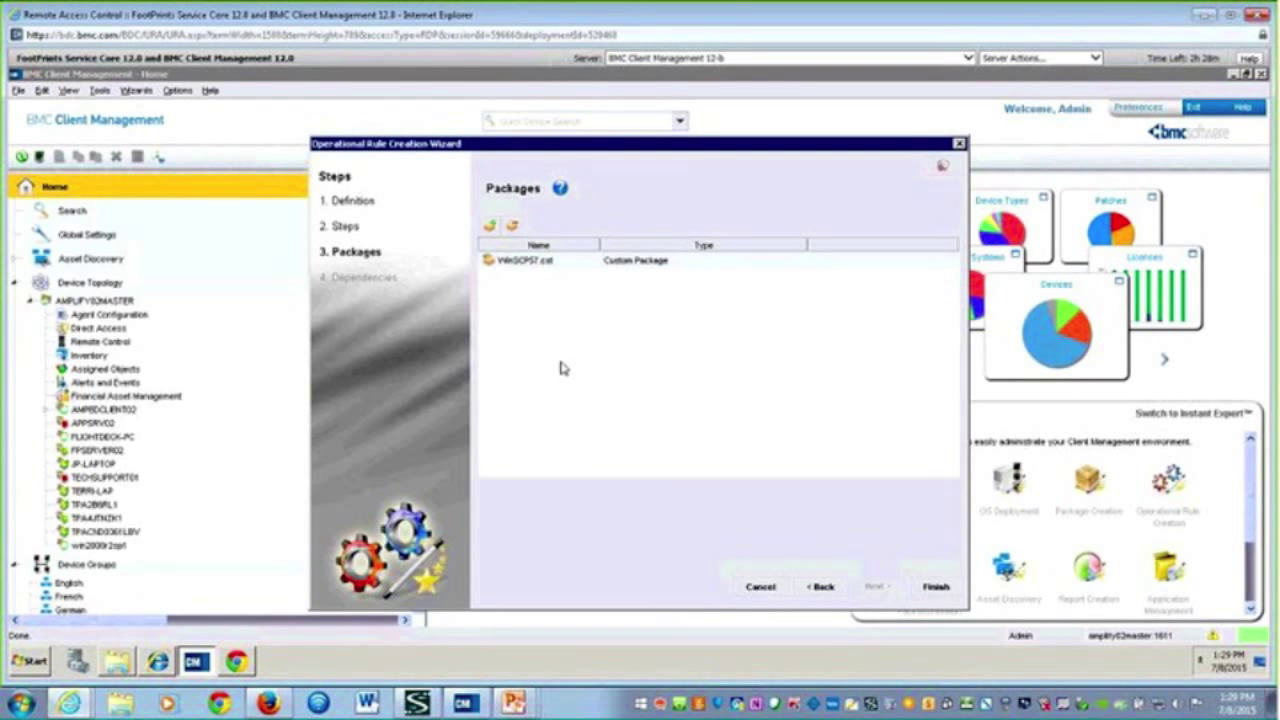
pyautogui.click(928, 589)
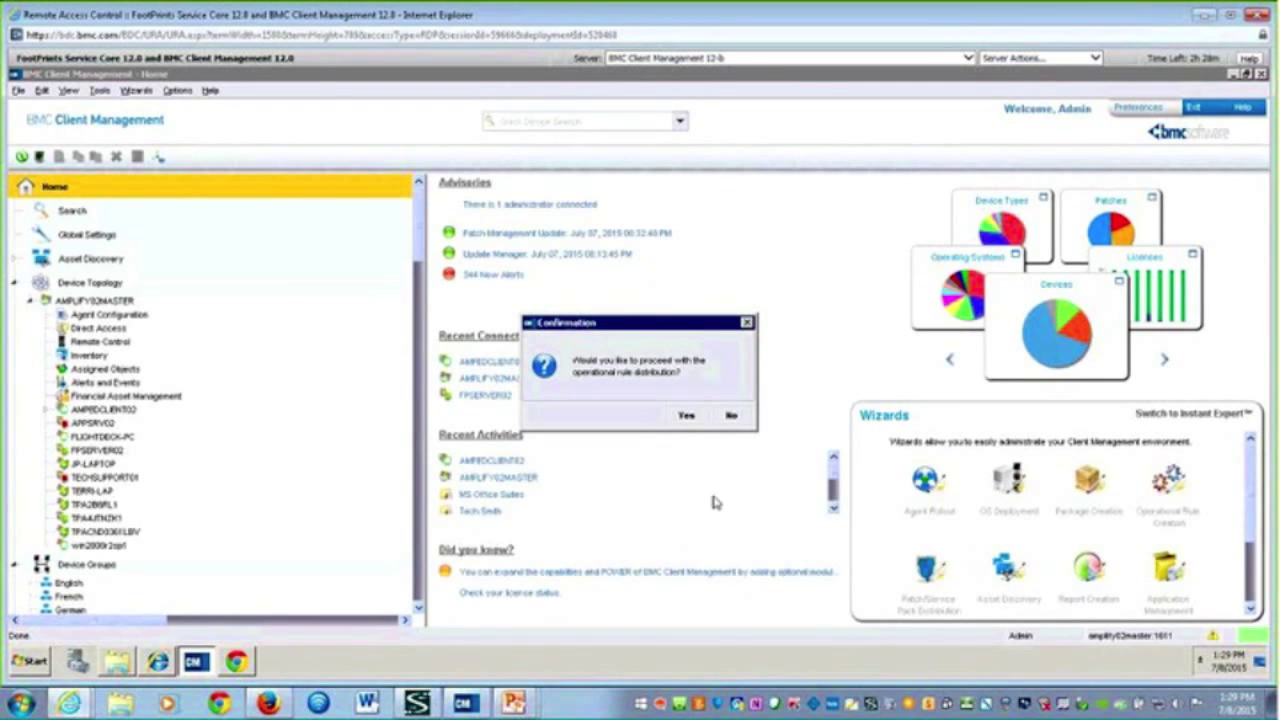
# Proceed with distributing the rule, using Devices as the target type, Assign as the assignment type and the default schedule.
pyautogui.click(688, 418)
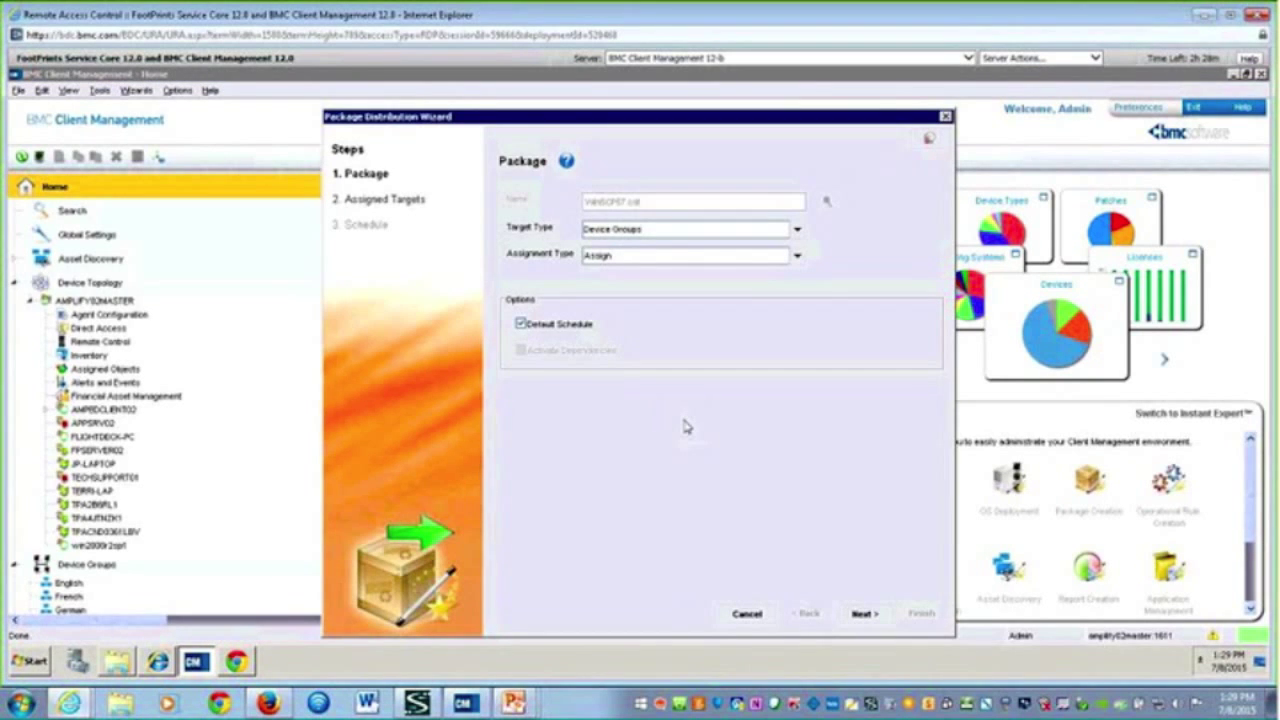
pyautogui.click(797, 229)
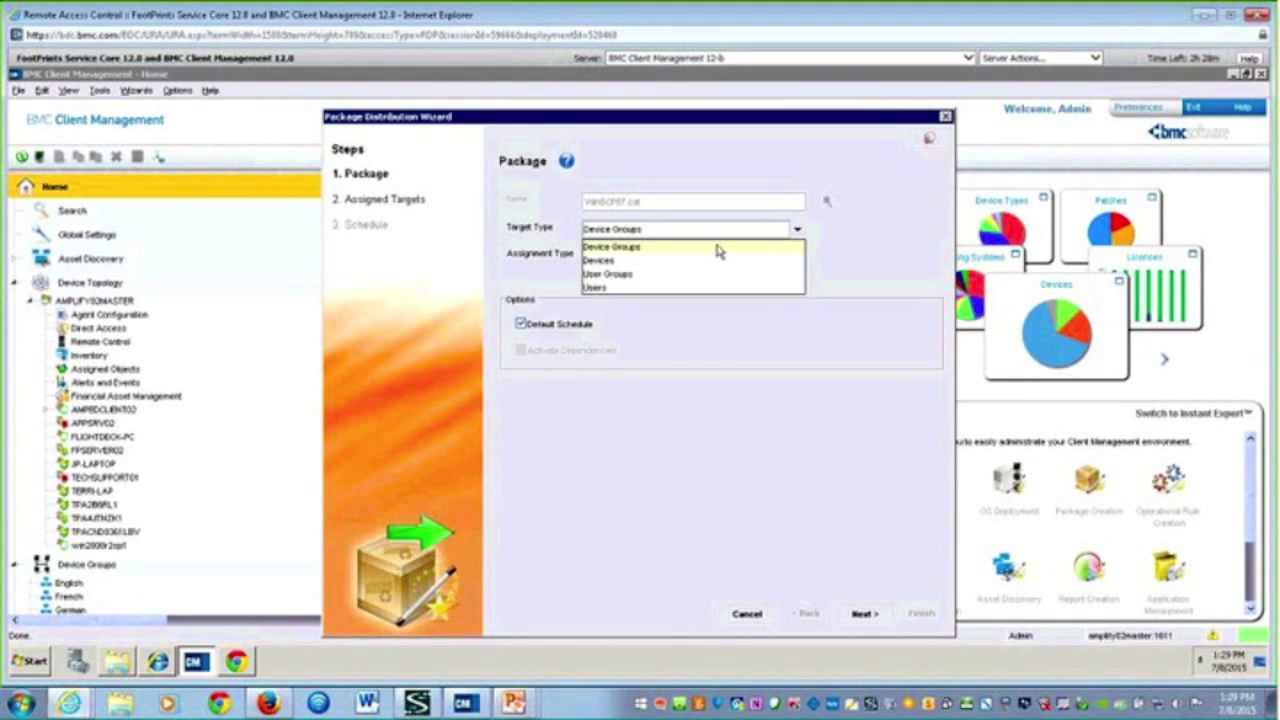
pyautogui.click(621, 261)
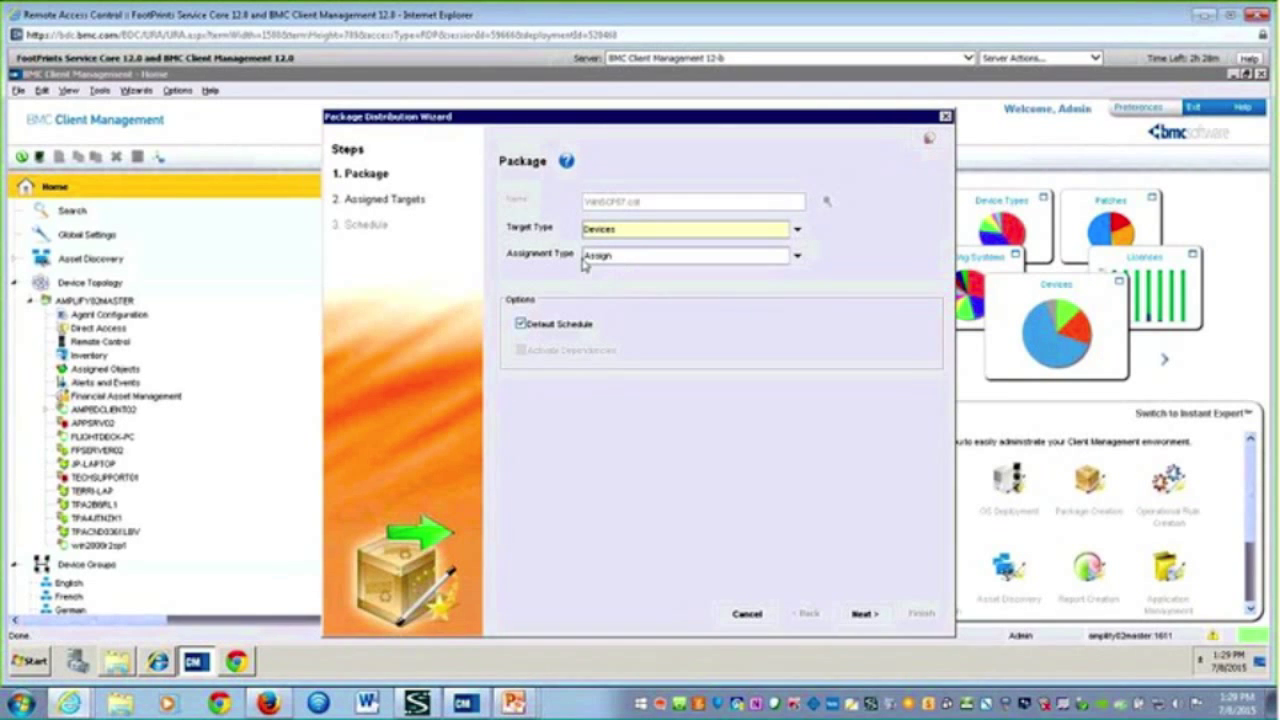
pyautogui.click(591, 258)
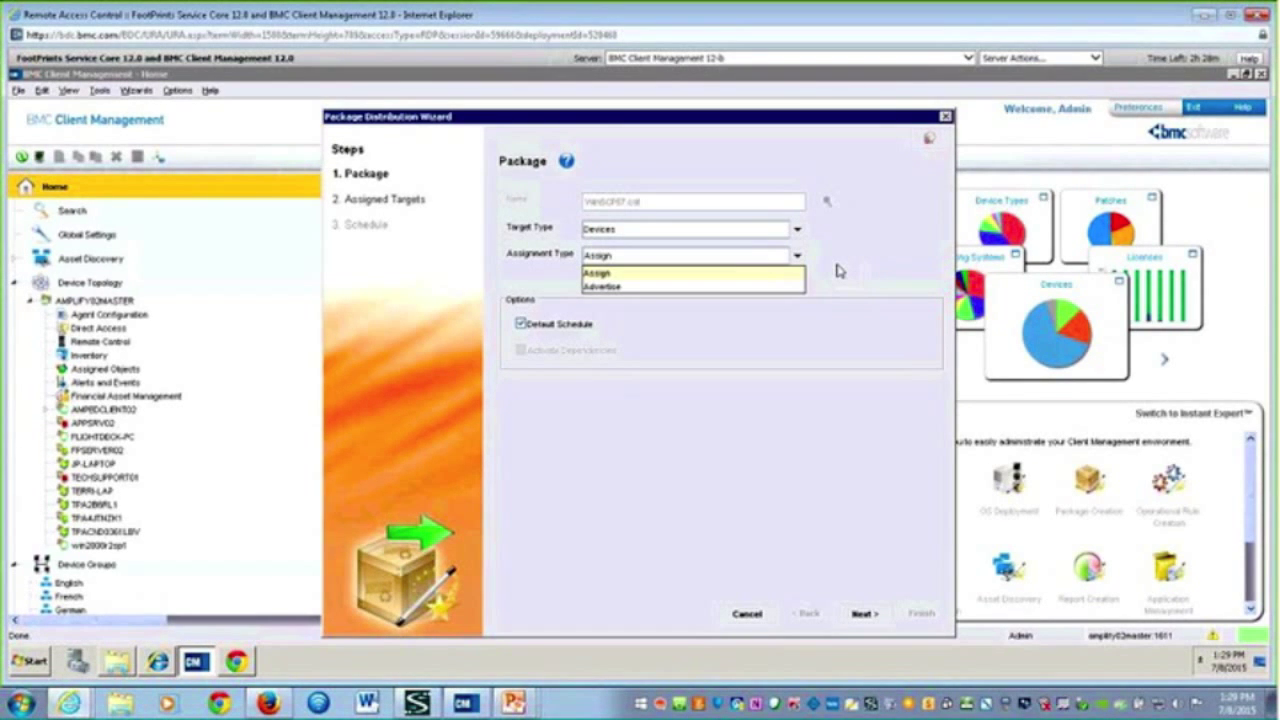
pyautogui.click(838, 270)
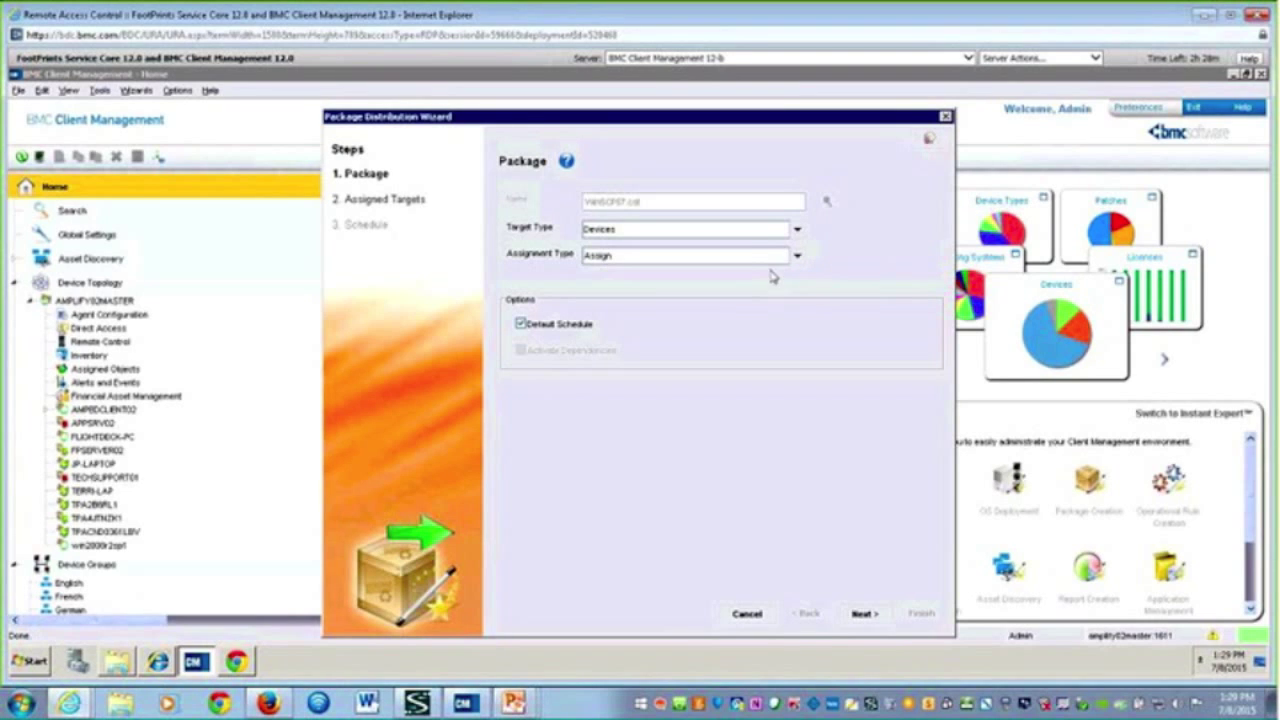
pyautogui.click(751, 257)
pyautogui.click(560, 291)
pyautogui.click(863, 614)
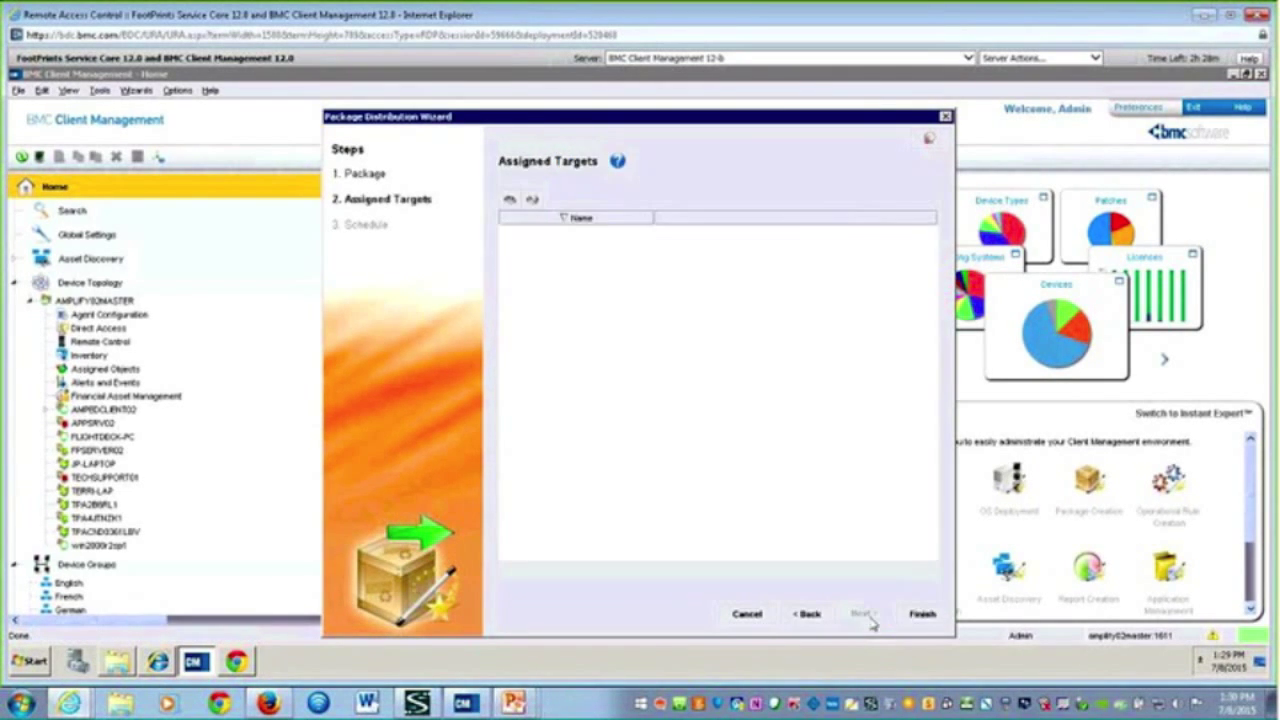
# Assign FLIGHTDECK-PC from the AMPLIFY02MASTER topology as the target device and finish the distribution without going to the package or task.
pyautogui.click(509, 204)
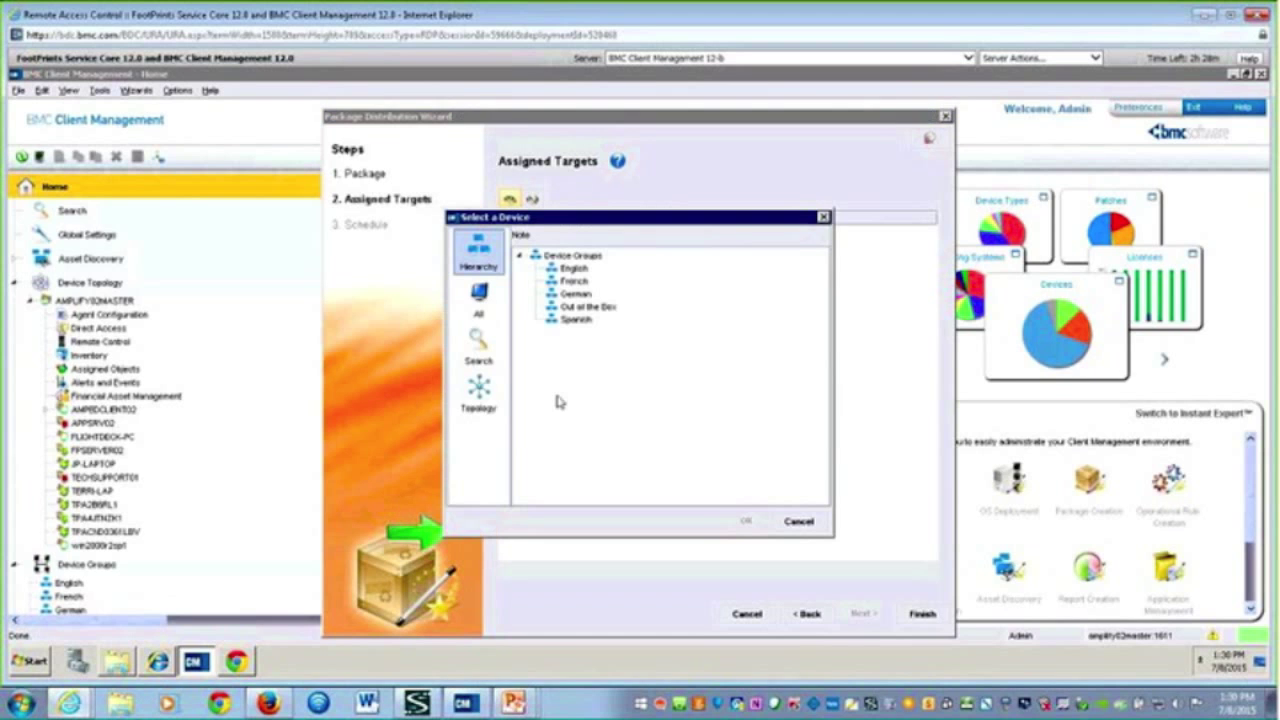
pyautogui.click(494, 395)
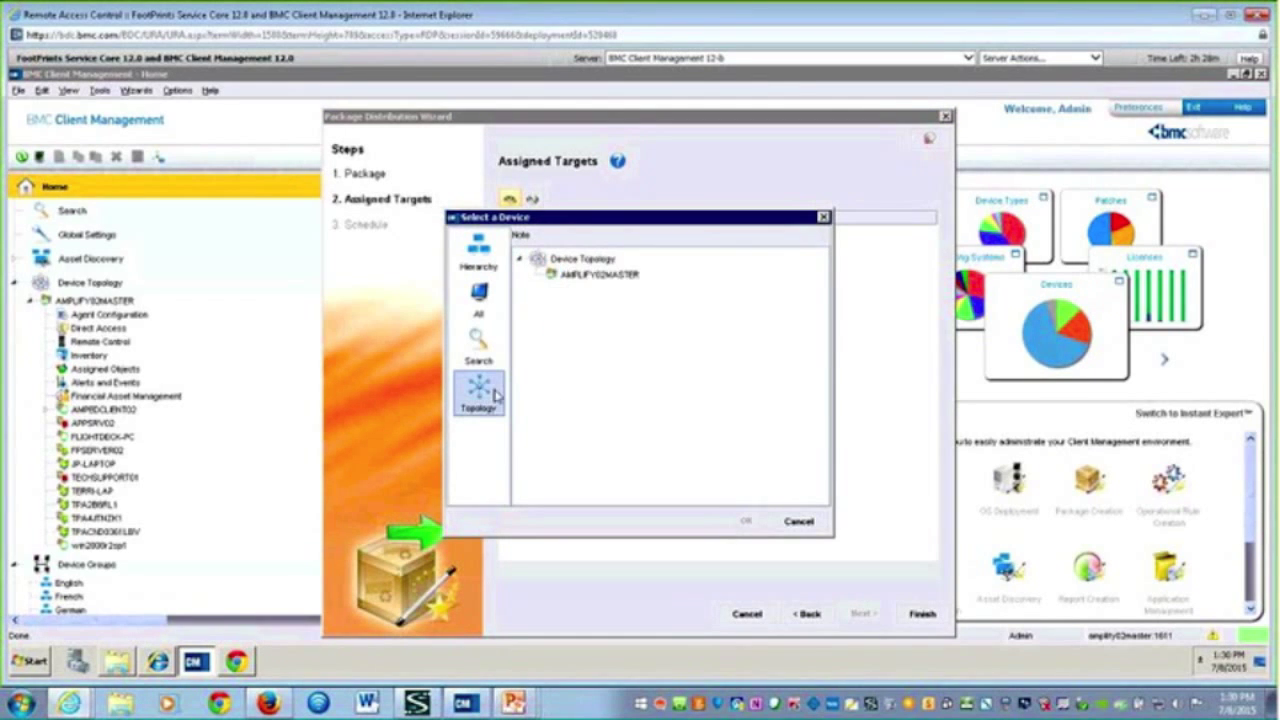
pyautogui.doubleClick(557, 277)
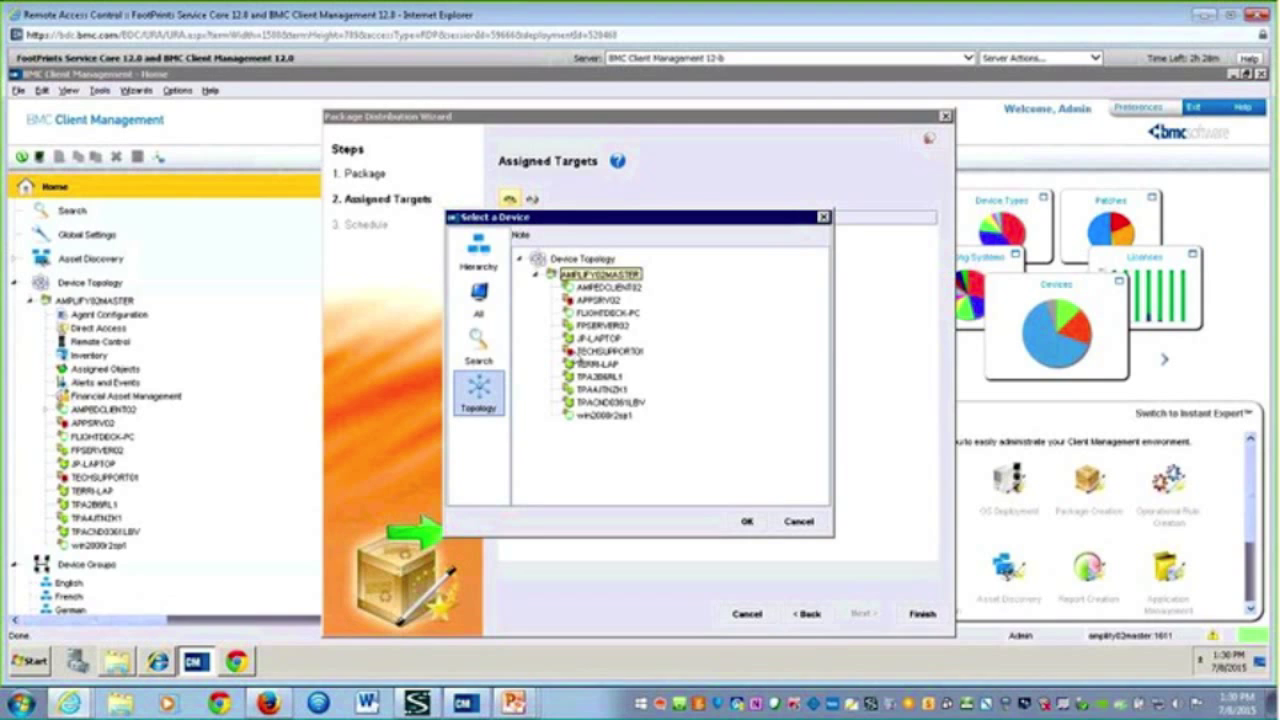
pyautogui.click(587, 315)
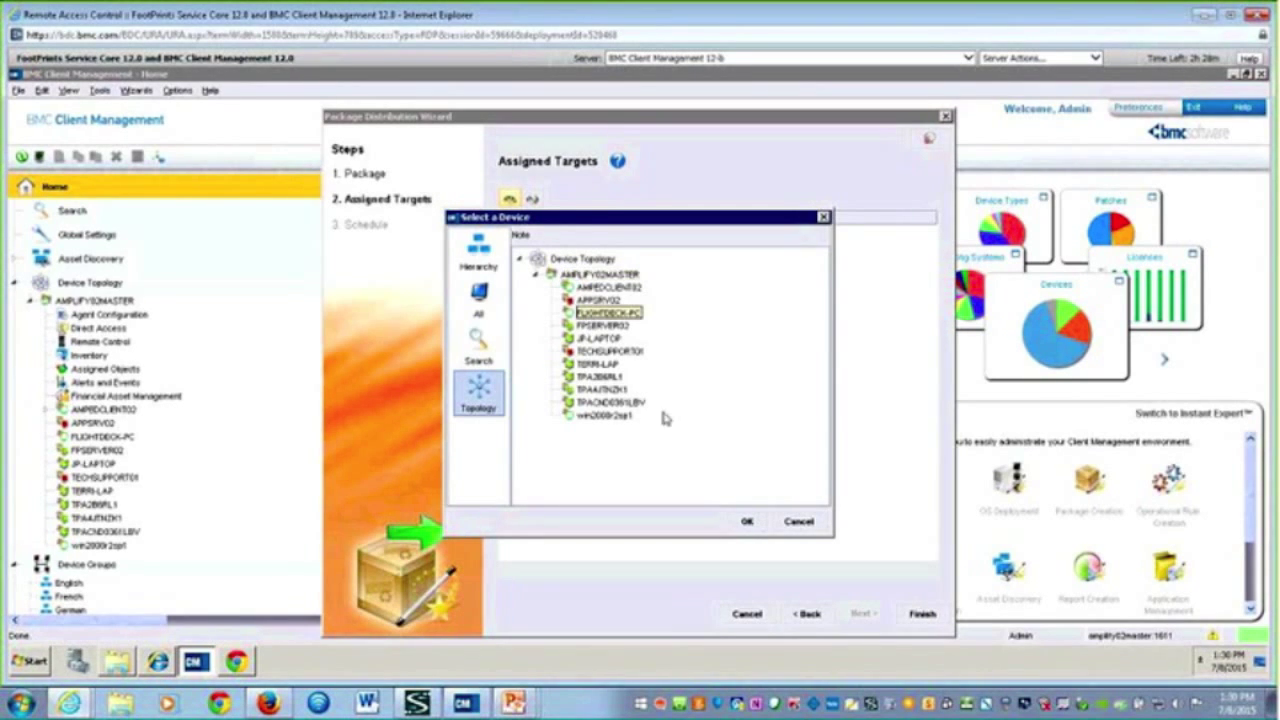
pyautogui.click(746, 521)
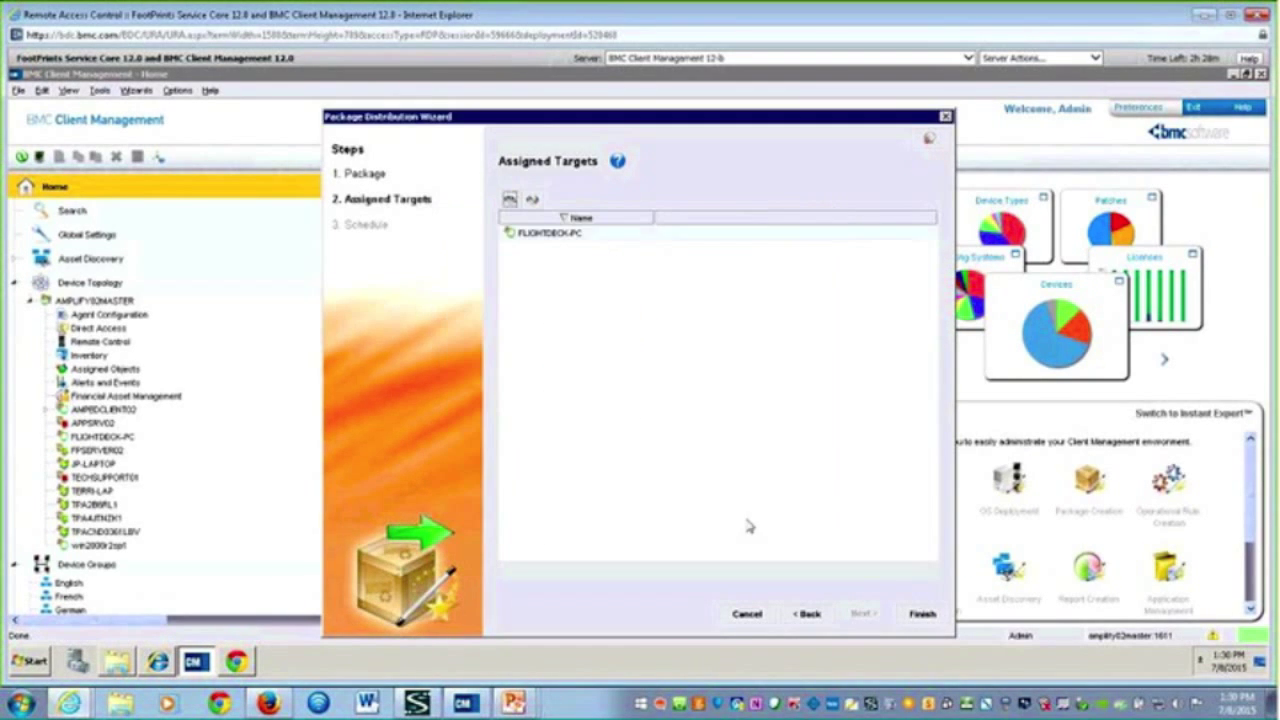
pyautogui.click(921, 614)
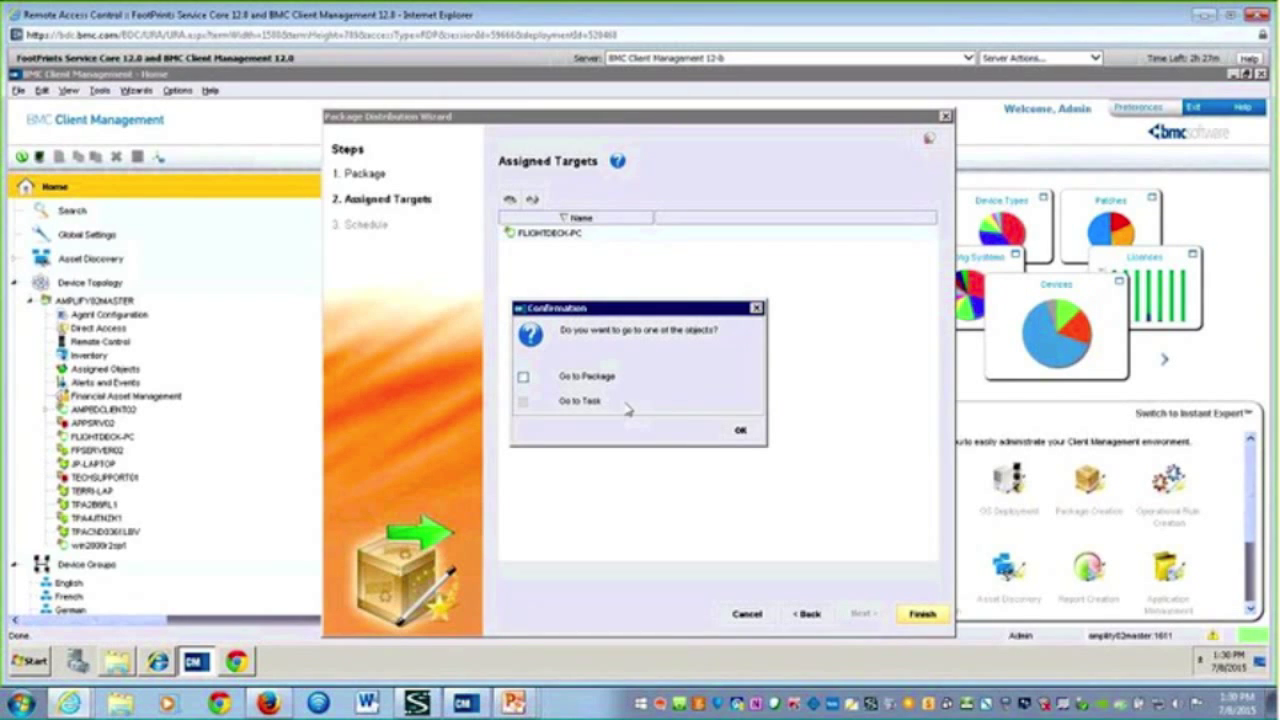
pyautogui.click(750, 431)
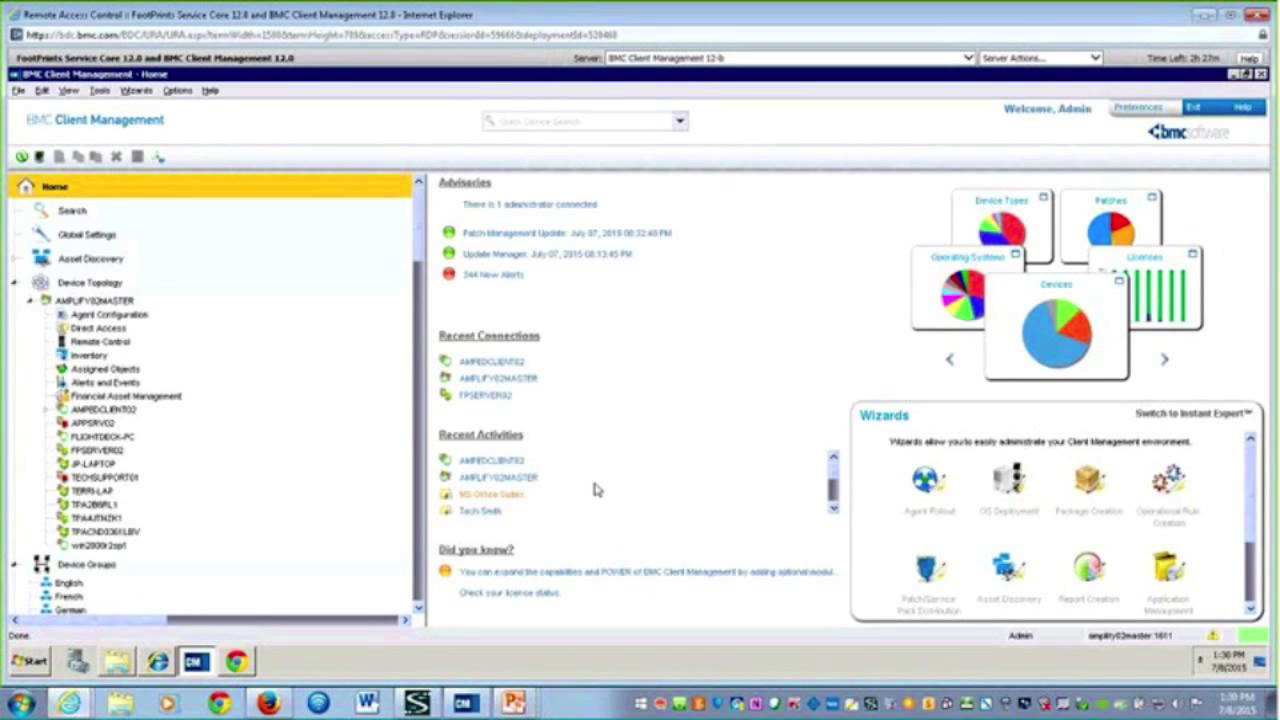
# Check the assignment status of the devices assigned to the WinSCP.cst package.
pyautogui.click(17, 285)
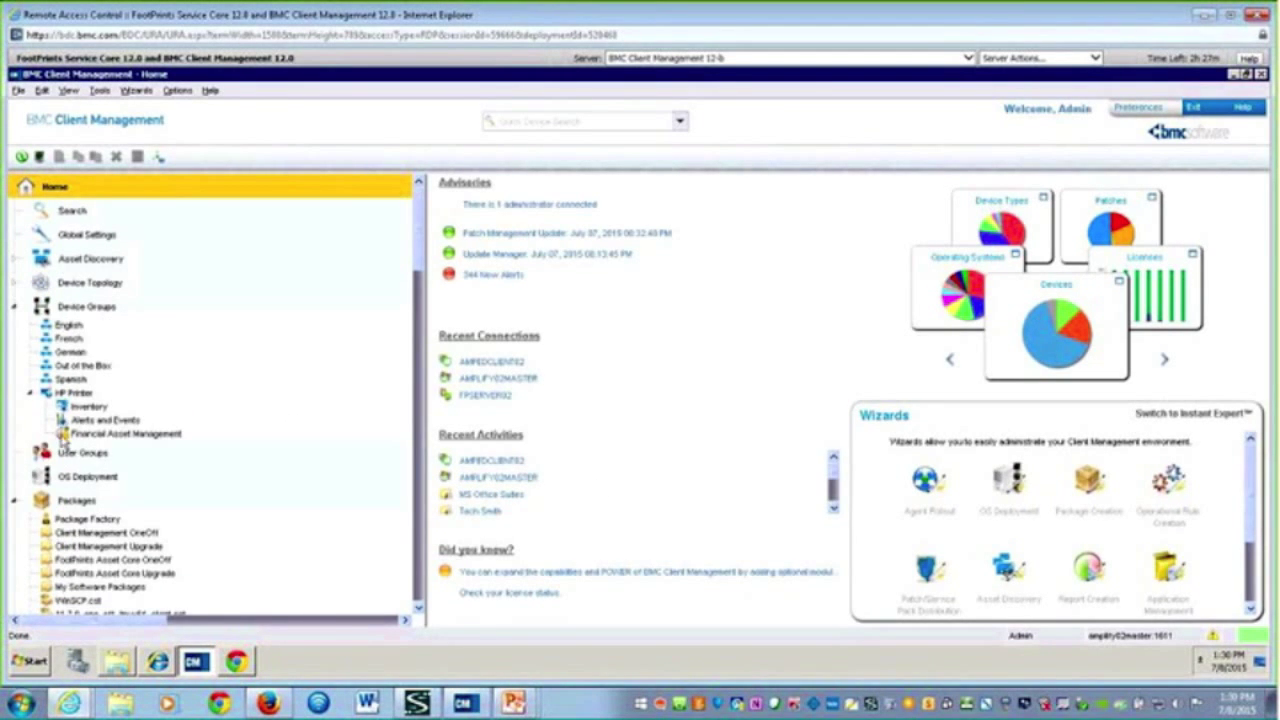
pyautogui.scroll(-5, 224, 538)
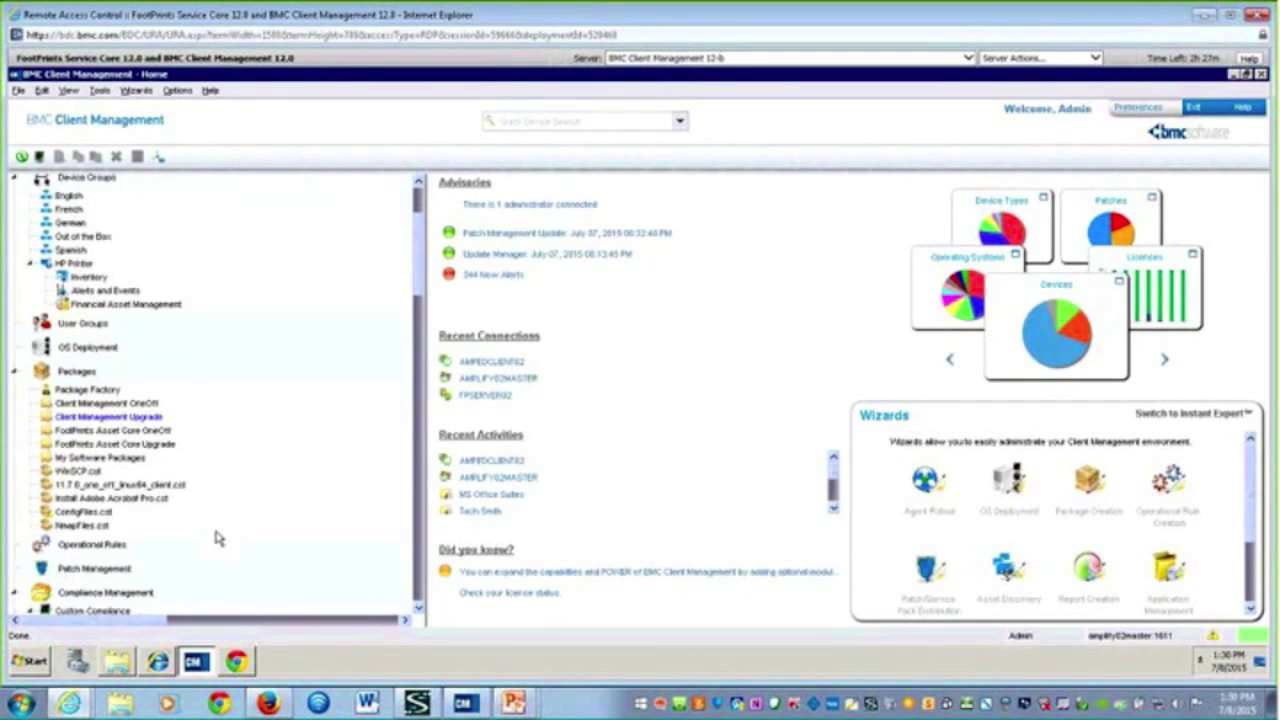
pyautogui.click(80, 452)
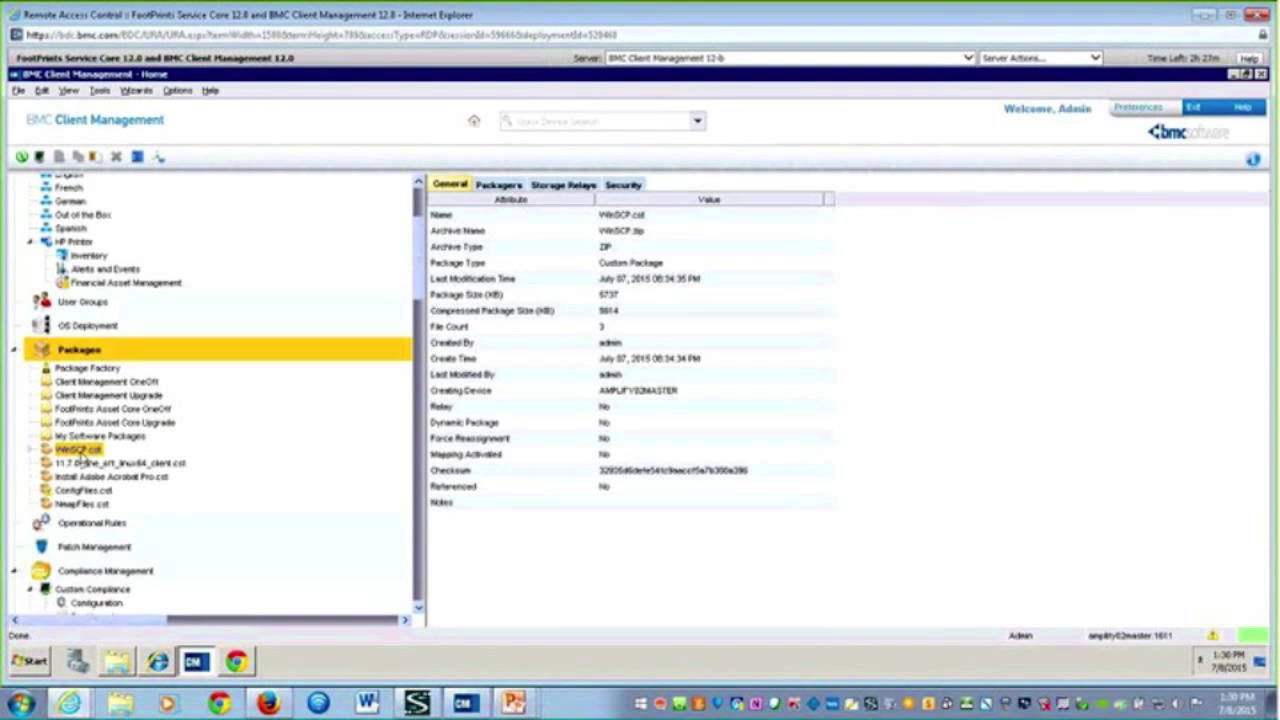
pyautogui.click(78, 464)
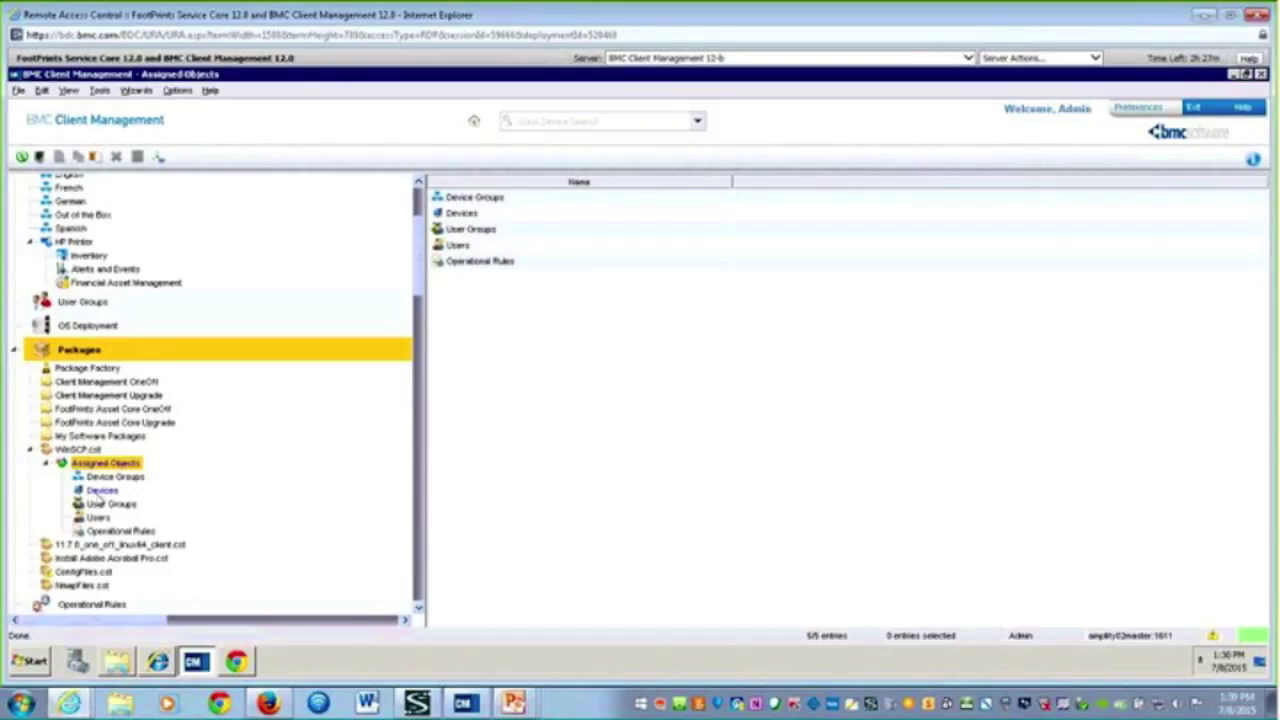
pyautogui.click(100, 491)
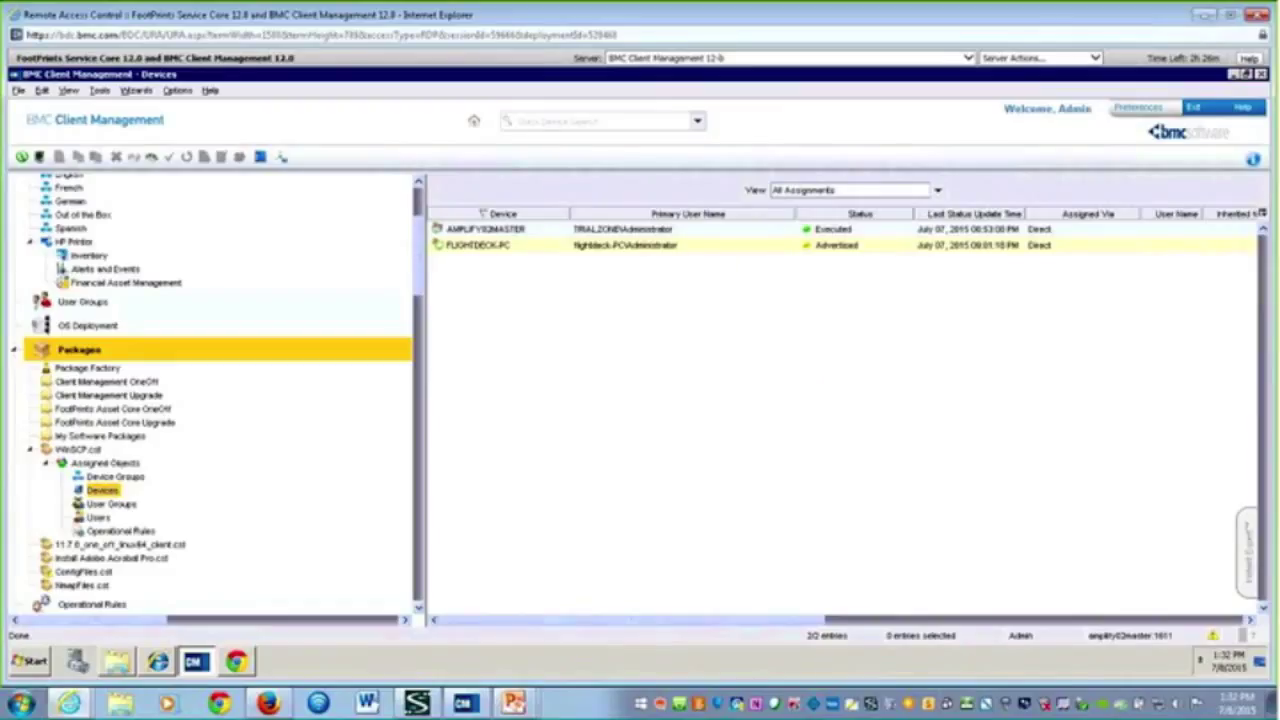
# Start the Application Management Wizard from the Home page and proceed with Automatically Manage Software Licenses.
pyautogui.scroll(4, 425, 200)
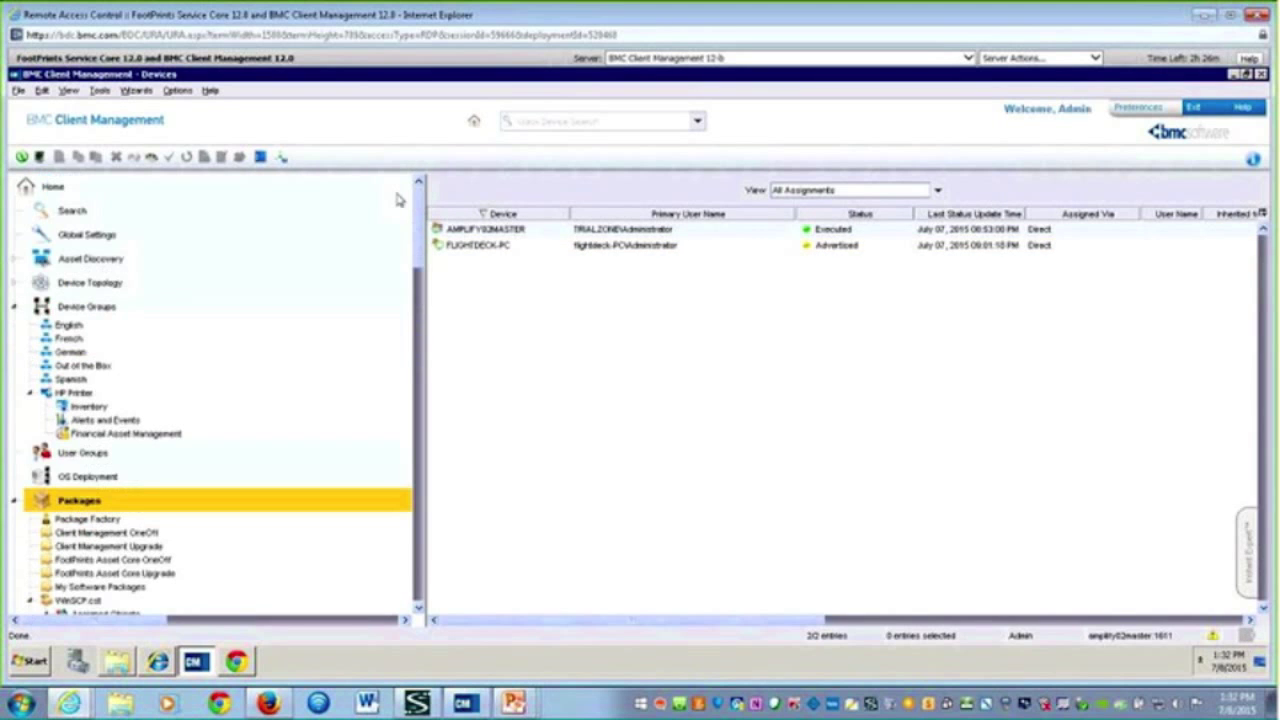
pyautogui.click(66, 190)
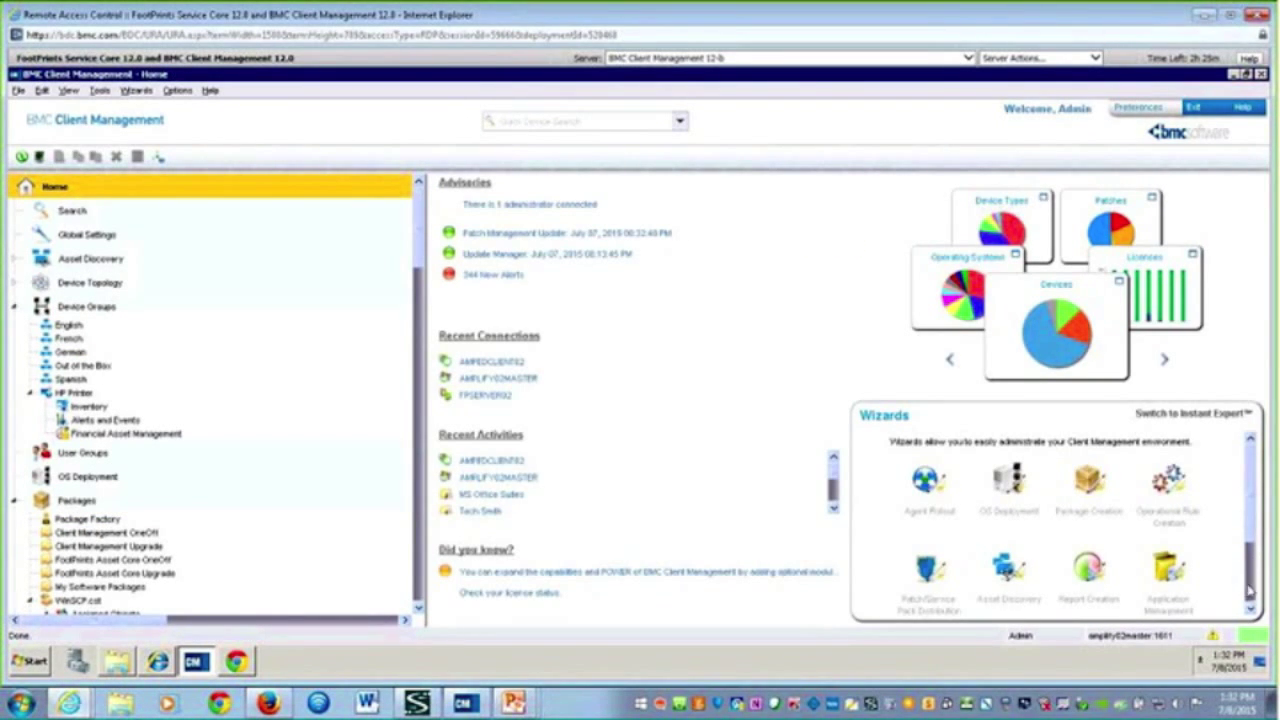
pyautogui.scroll(-2, 1249, 592)
pyautogui.click(1168, 462)
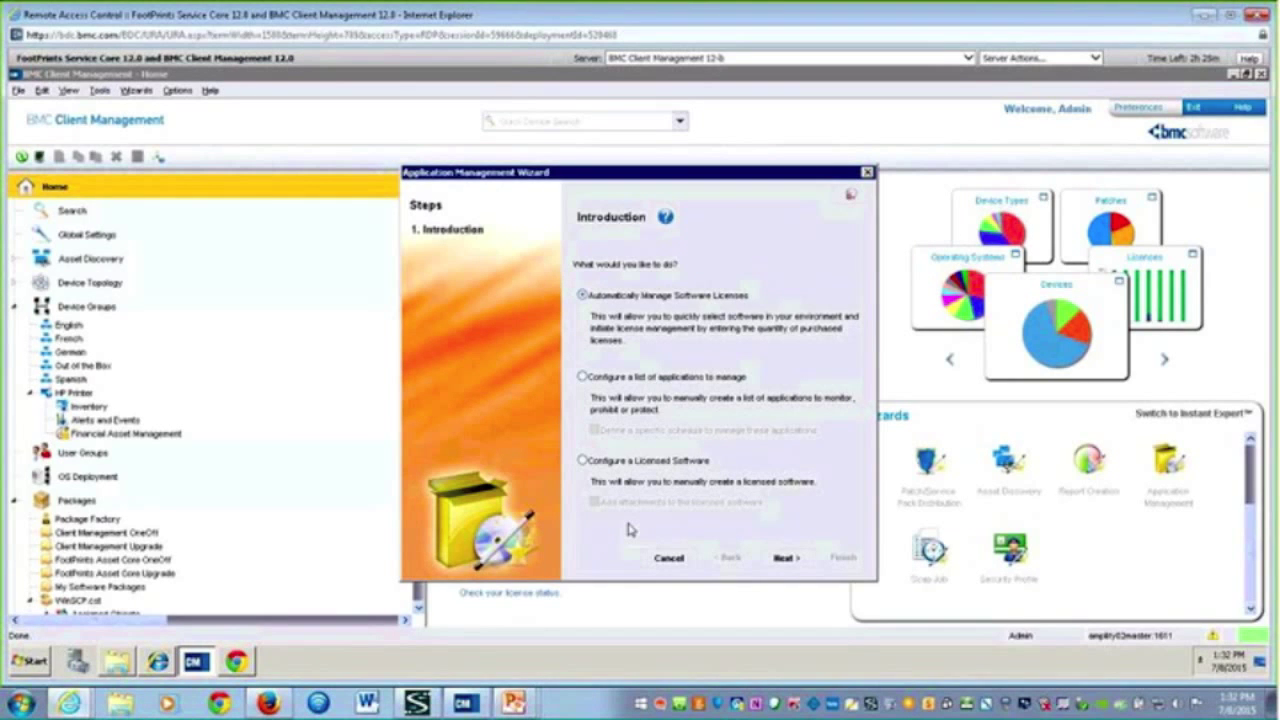
pyautogui.click(784, 557)
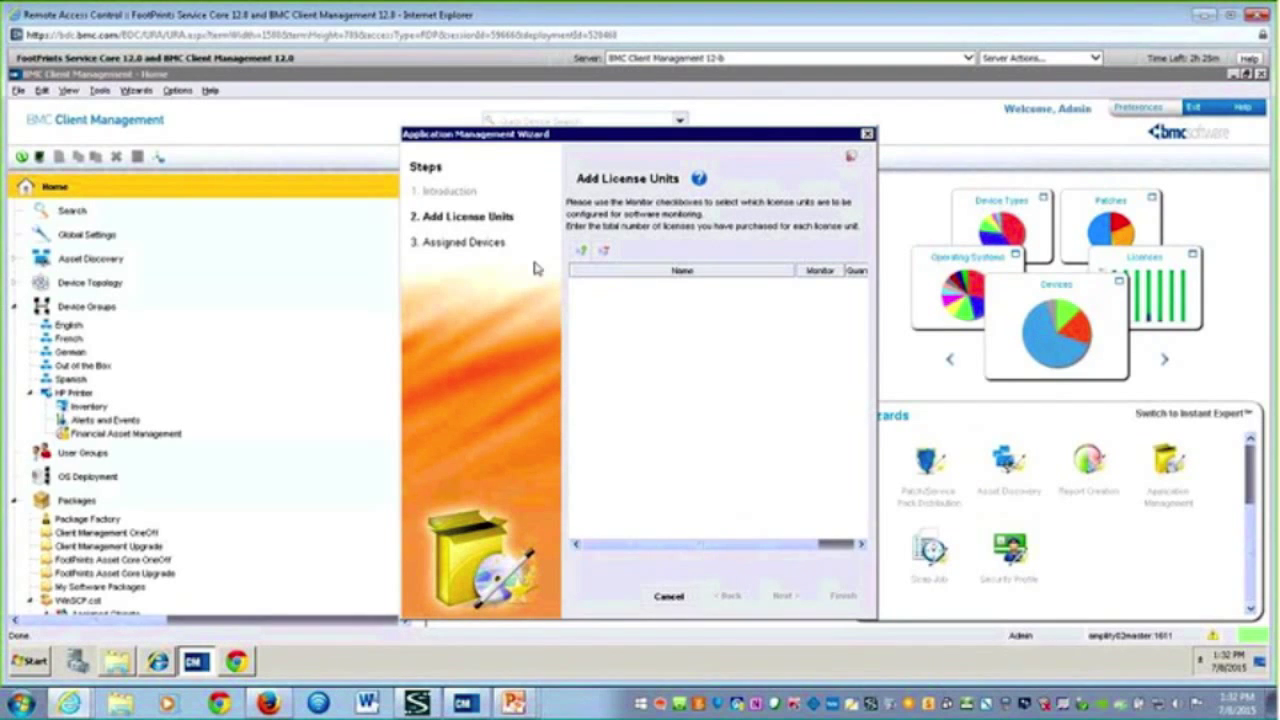
# Add the LtMoh Application license unit from the manufacturer Agere Systems, showing only discovered software.
pyautogui.click(580, 250)
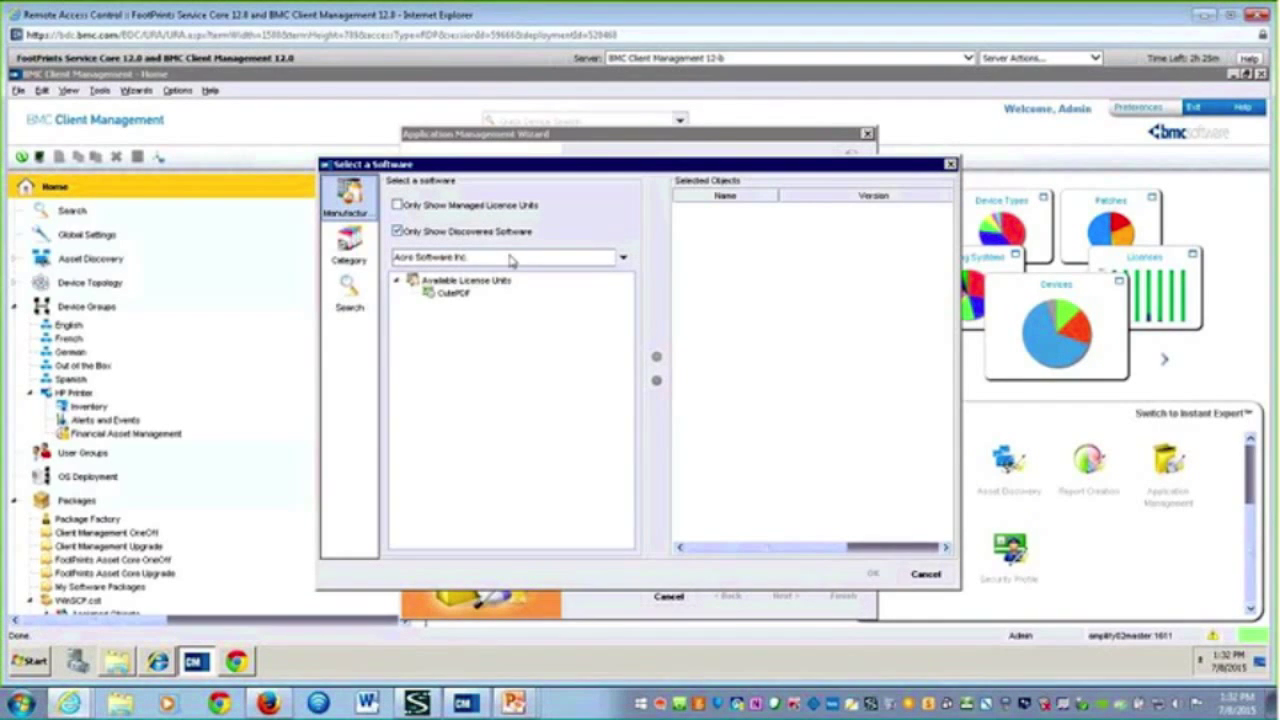
pyautogui.click(510, 260)
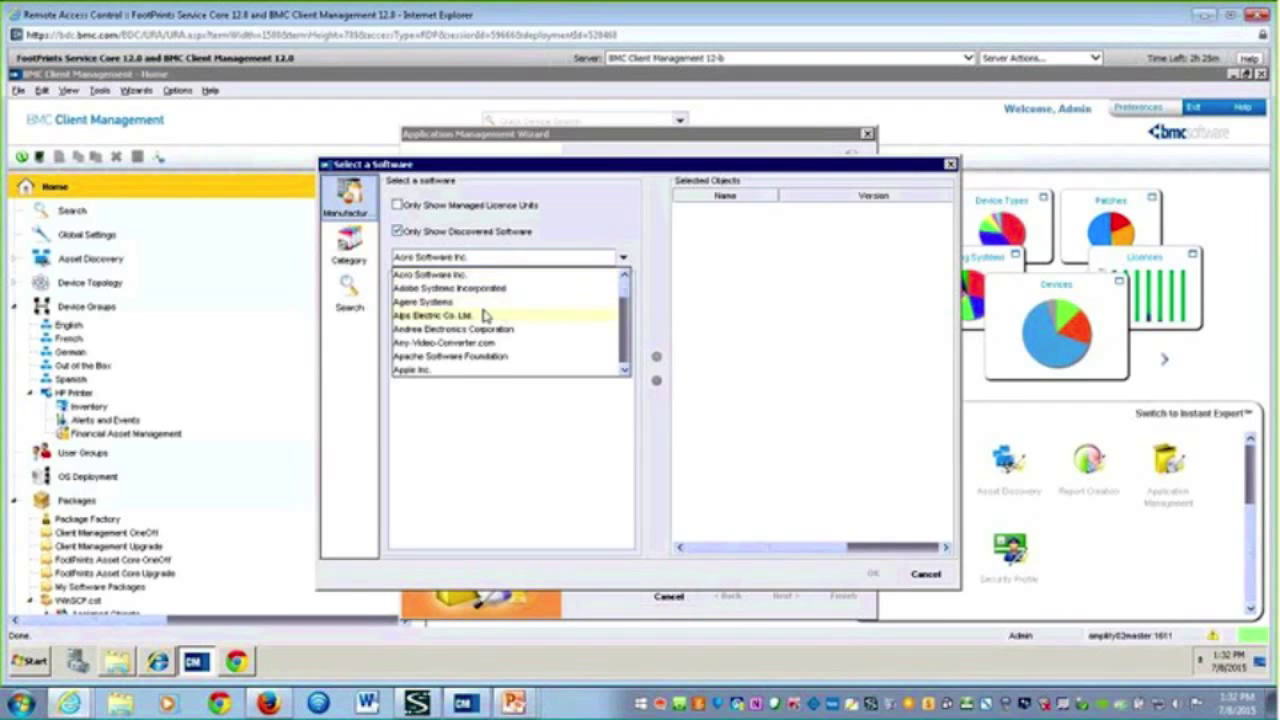
pyautogui.click(452, 303)
pyautogui.doubleClick(456, 295)
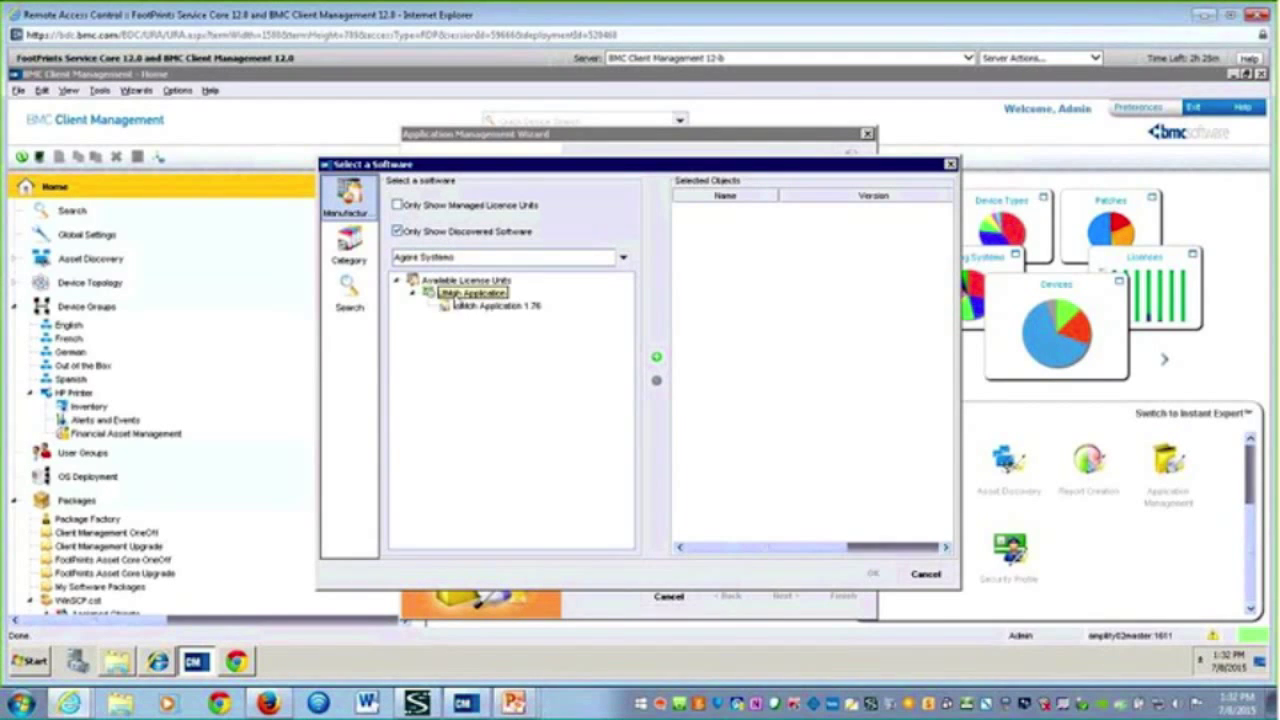
pyautogui.click(656, 357)
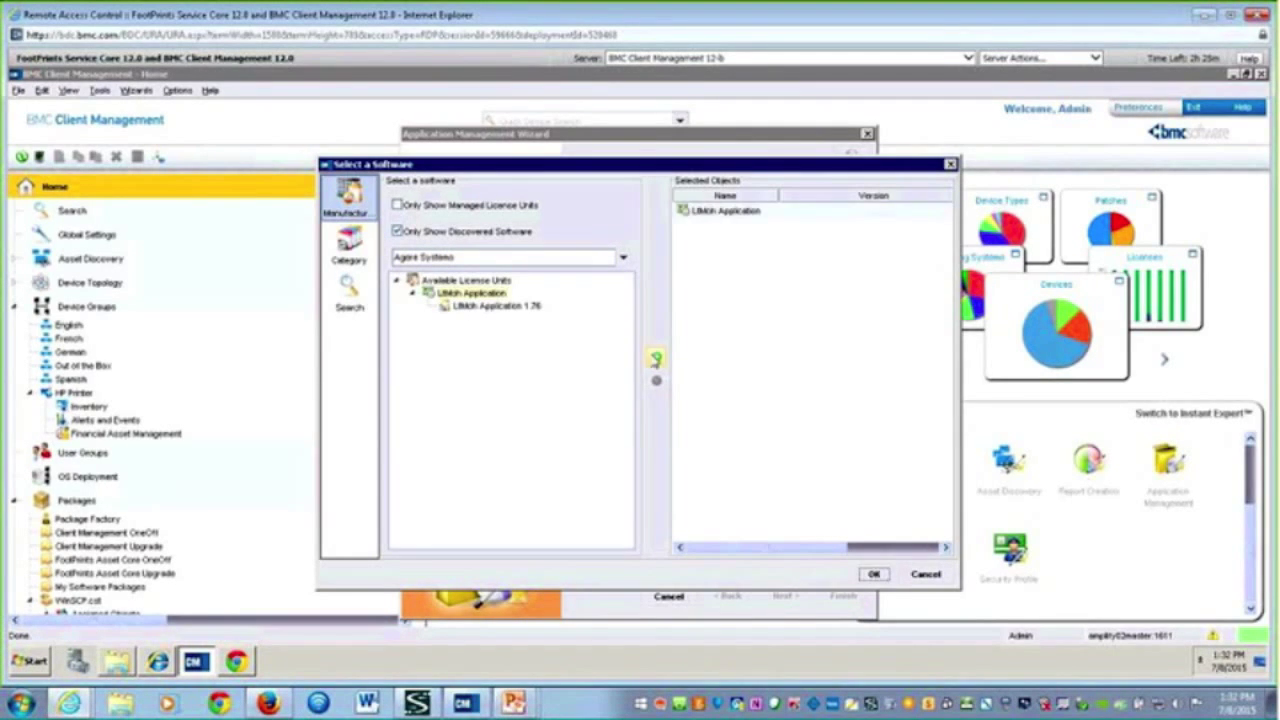
pyautogui.click(872, 574)
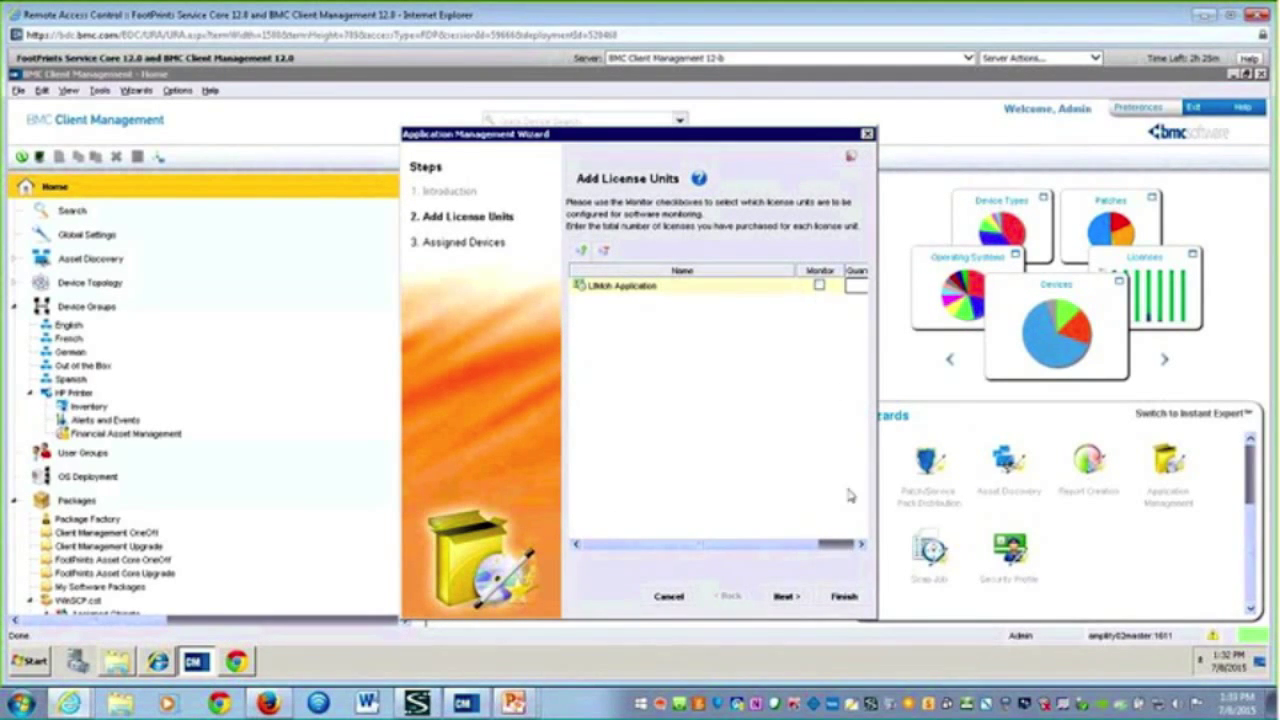
# Set the purchased license quantity for LtMoh Application to 5 and proceed to the assigned devices.
pyautogui.hscroll(-5, 843, 549)
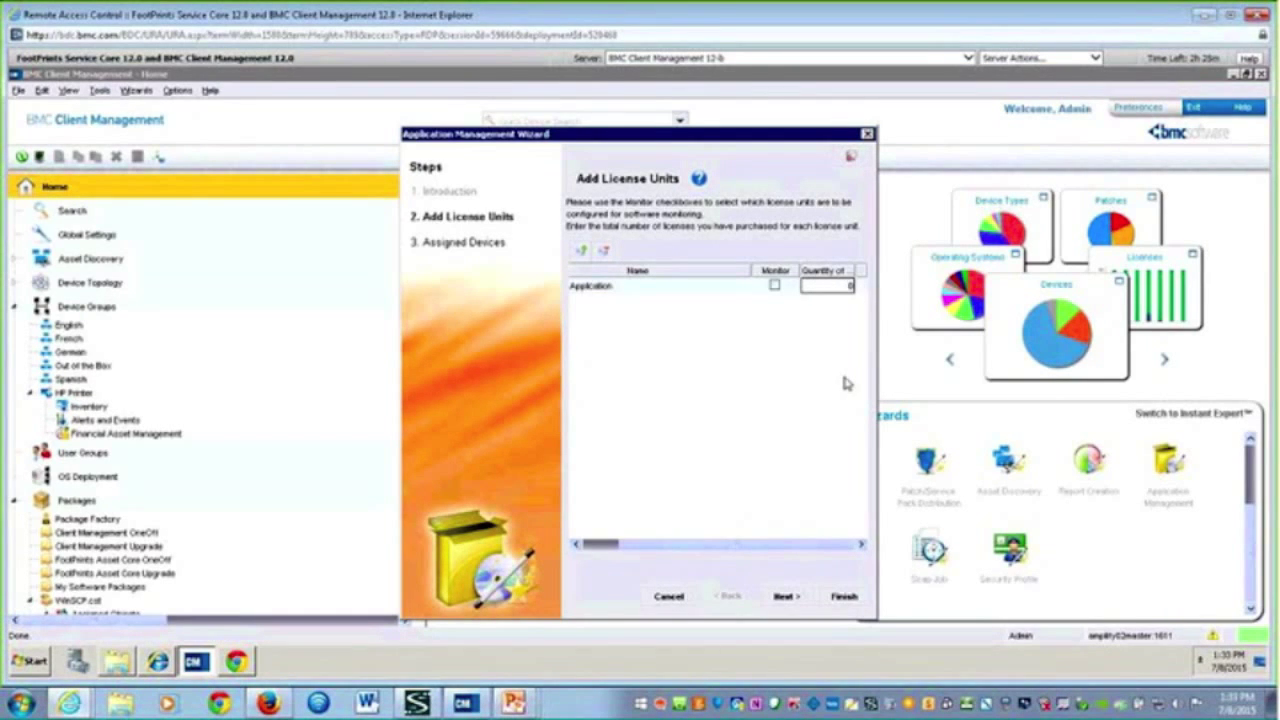
pyautogui.press('BackSpace')
pyautogui.write('5')
pyautogui.click(785, 597)
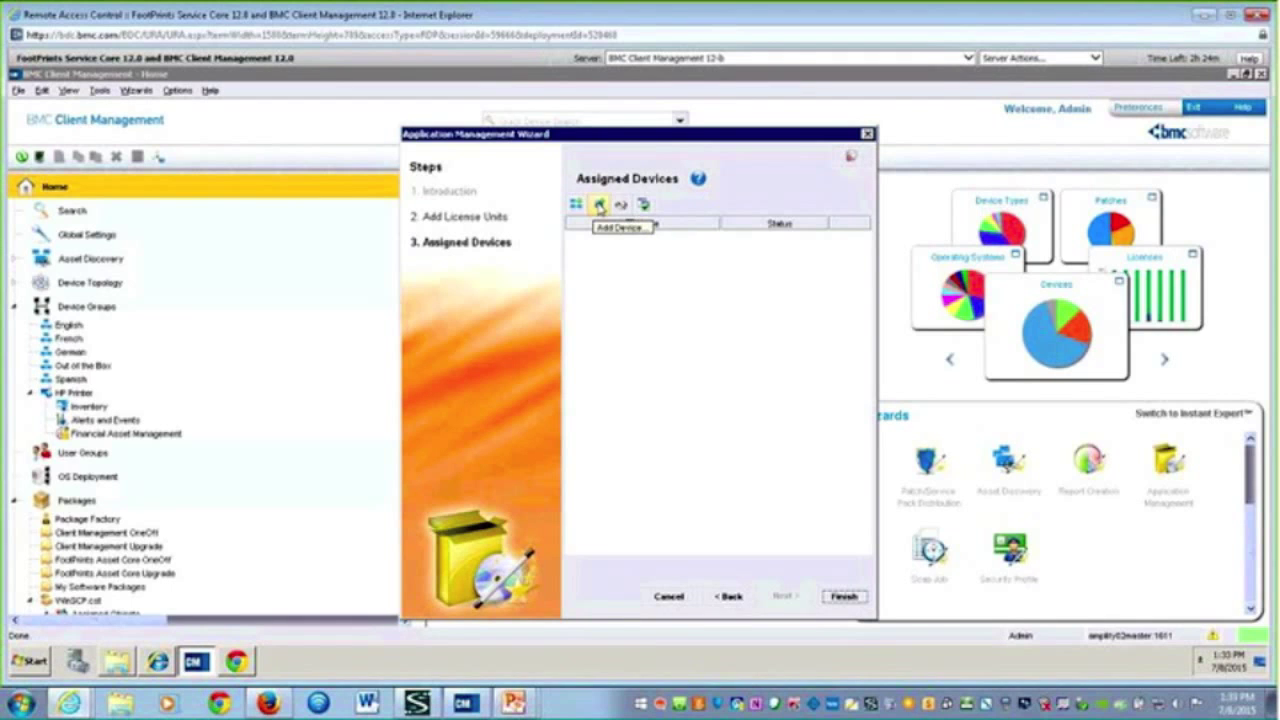
# Assign the Active Demo Machines device group from the English groups to the licensed software.
pyautogui.click(599, 205)
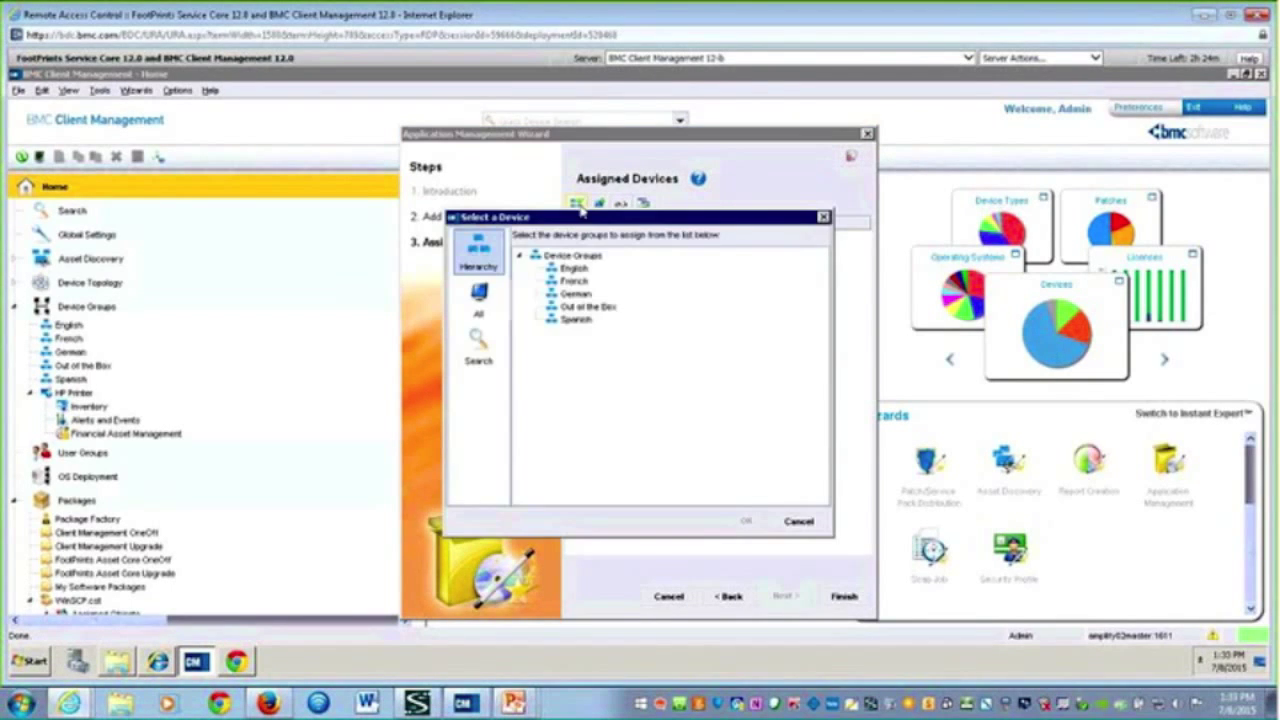
pyautogui.doubleClick(576, 270)
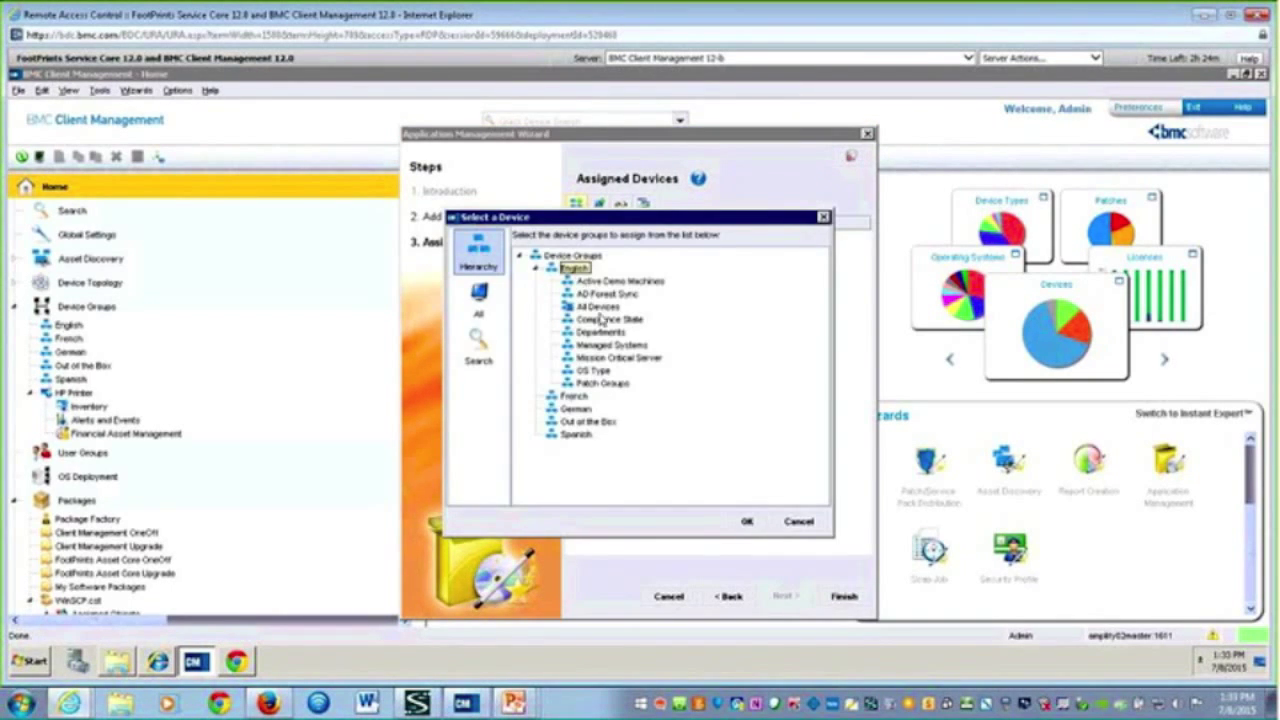
pyautogui.click(612, 283)
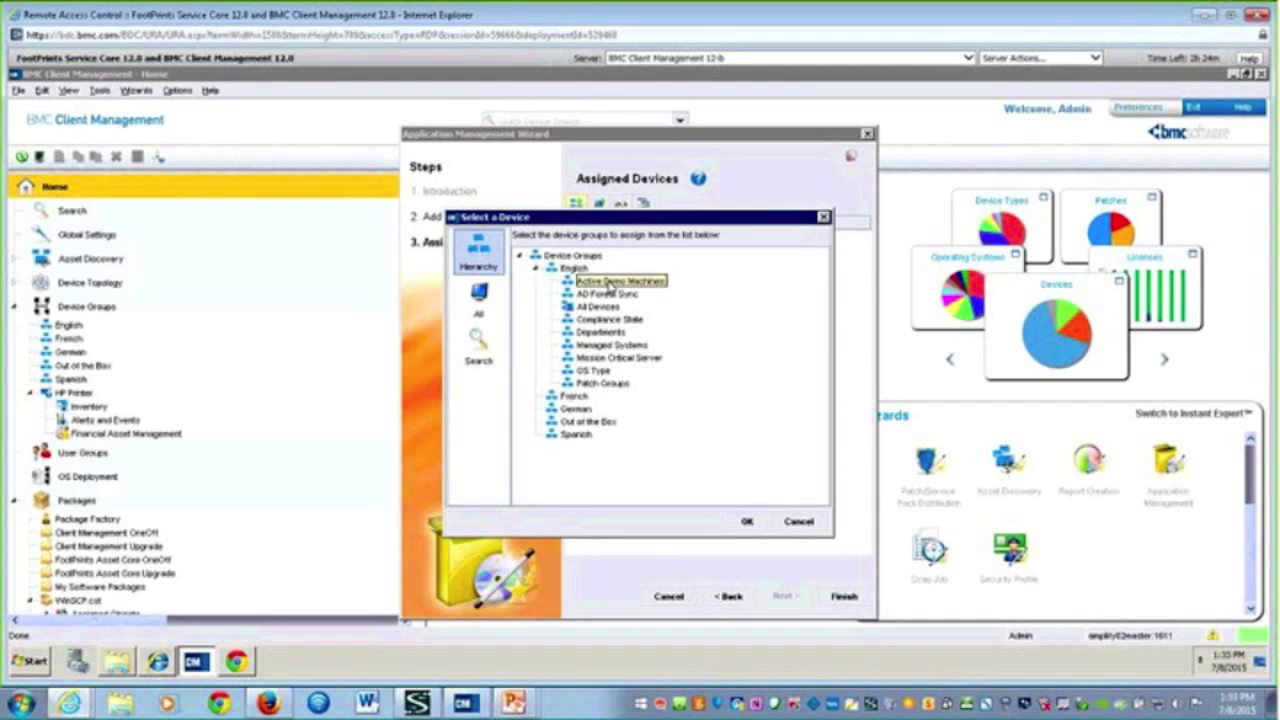
pyautogui.click(747, 522)
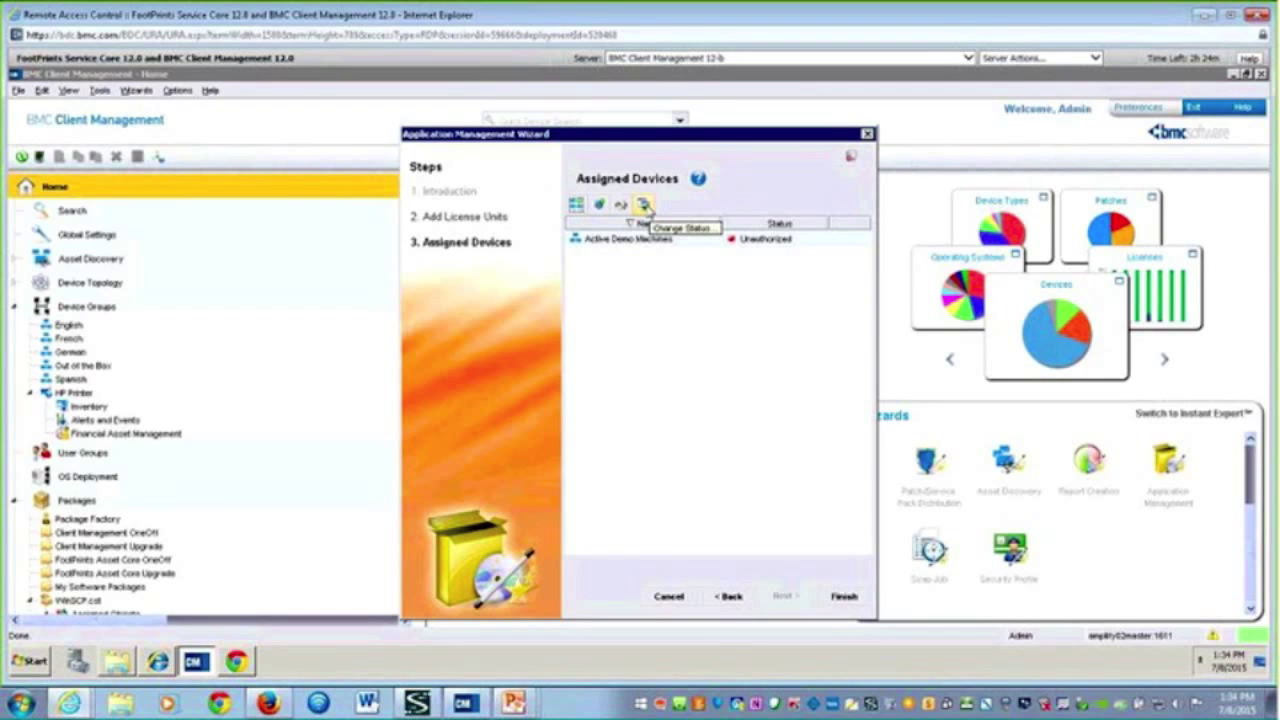
# Switch the Active Demo Machines status to Authorized and back to Unauthorized, and finish the wizard by going to the licensed software.
pyautogui.click(646, 205)
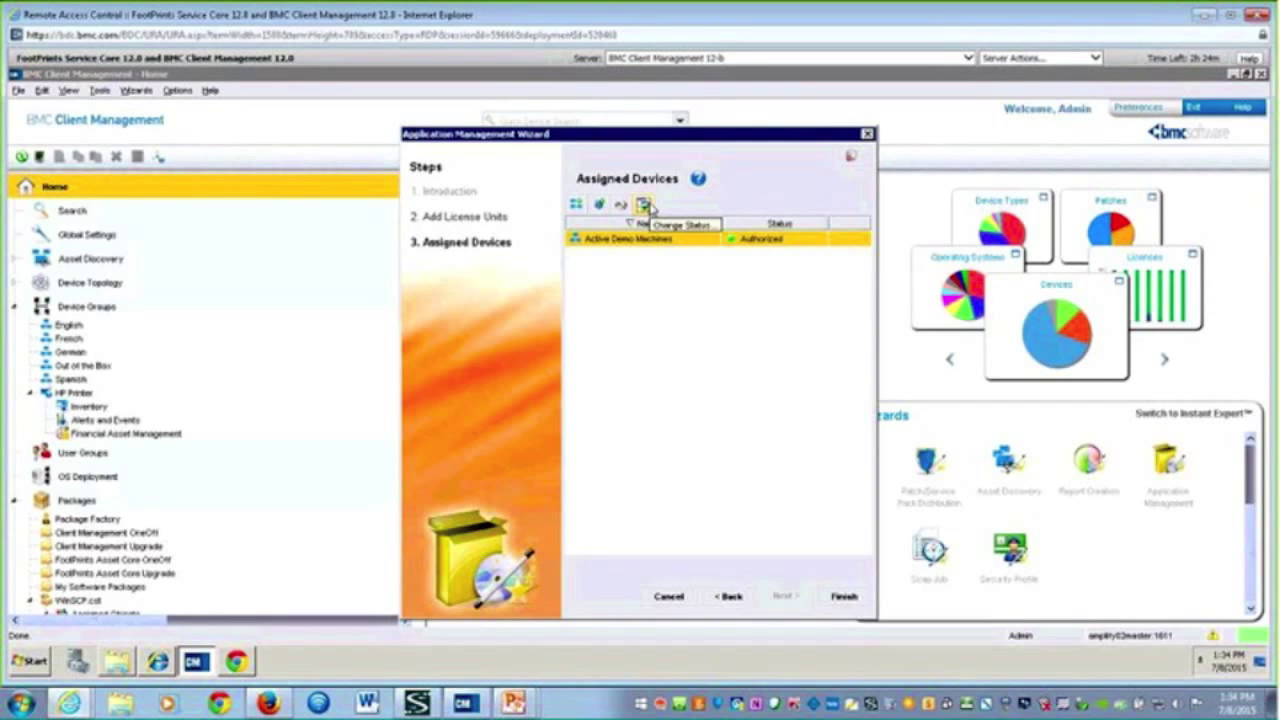
pyautogui.click(646, 205)
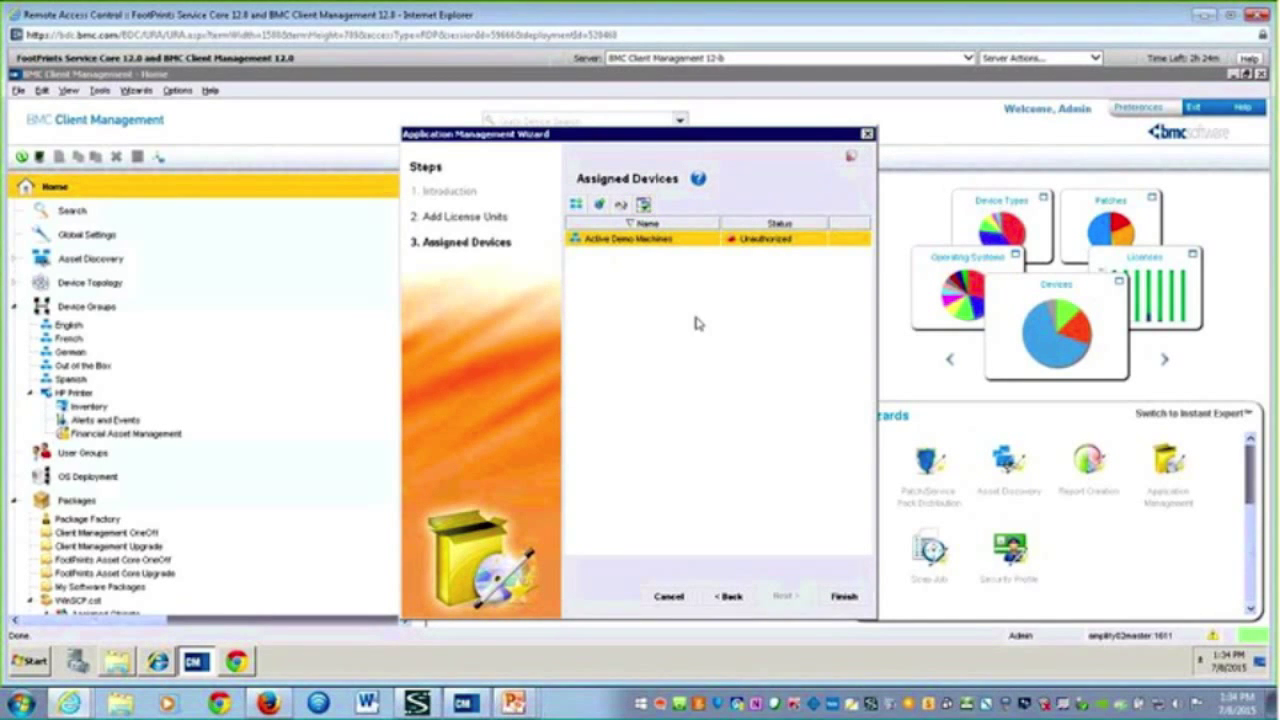
pyautogui.click(845, 597)
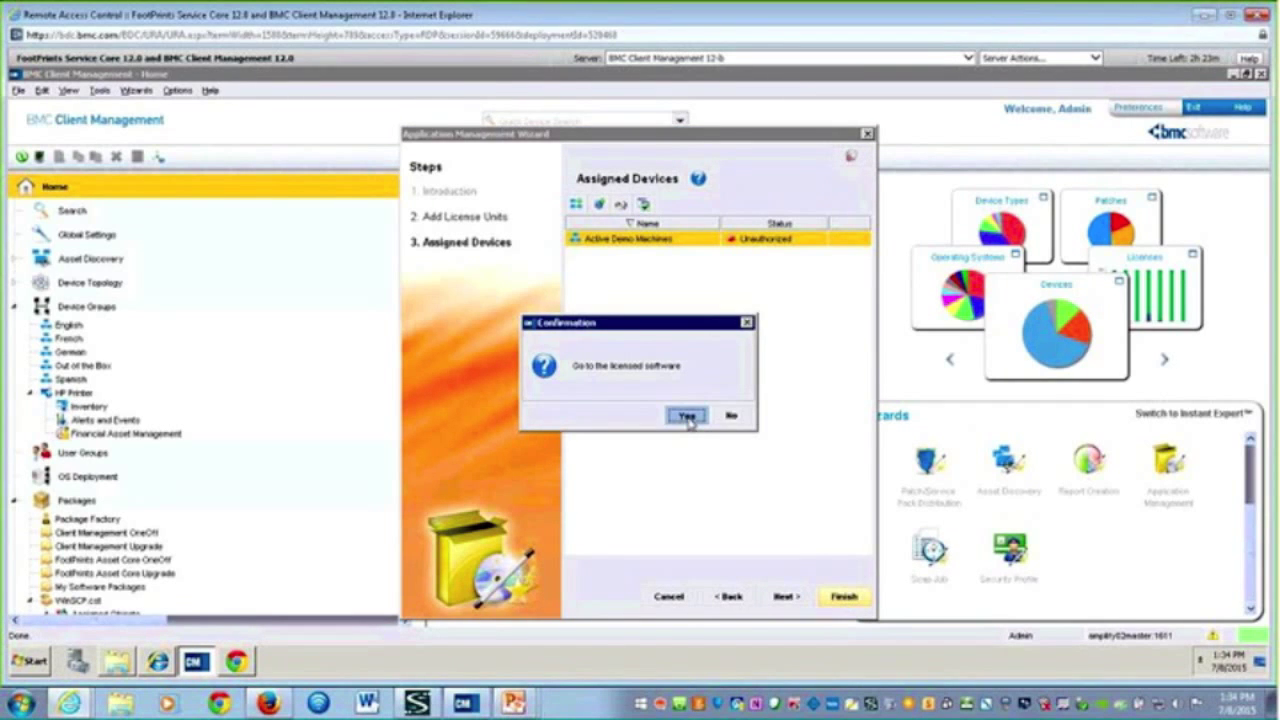
pyautogui.click(687, 416)
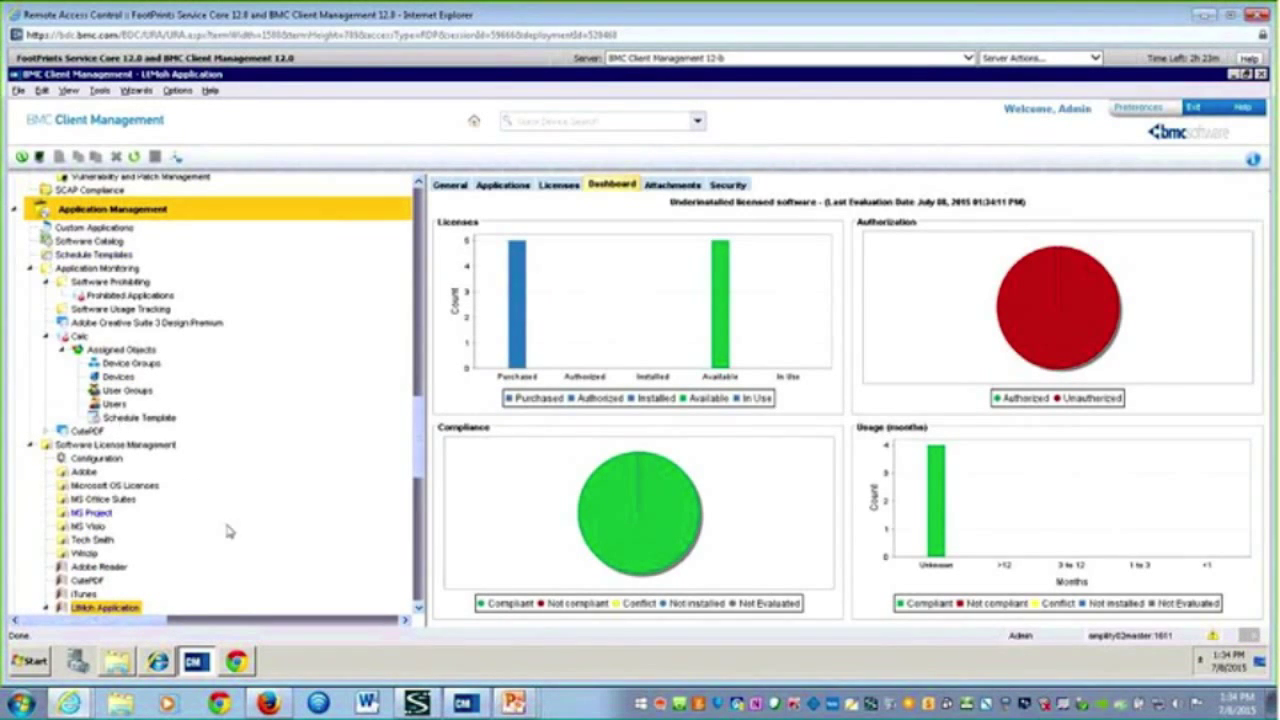
# View the license dashboard of MS Office 2010 Professional in the MS Office Suites folder under Software License Management.
pyautogui.scroll(-2, 207, 476)
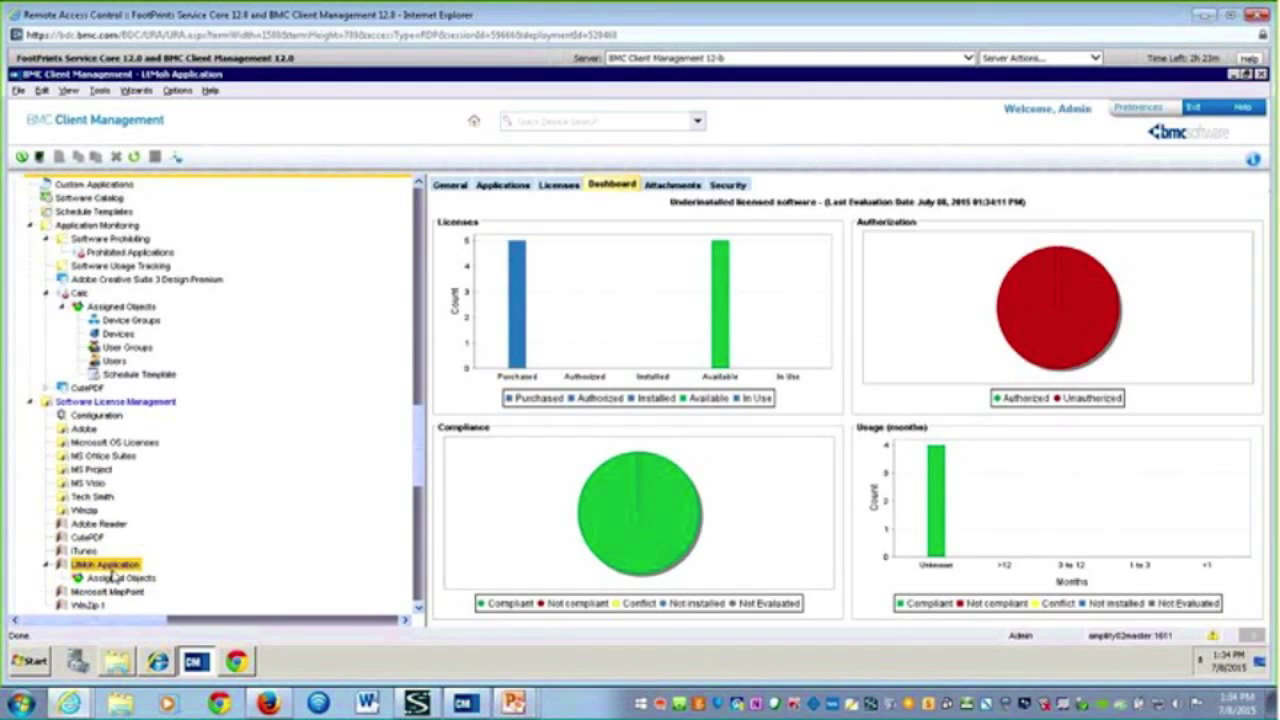
pyautogui.click(103, 566)
pyautogui.scroll(-3, 176, 556)
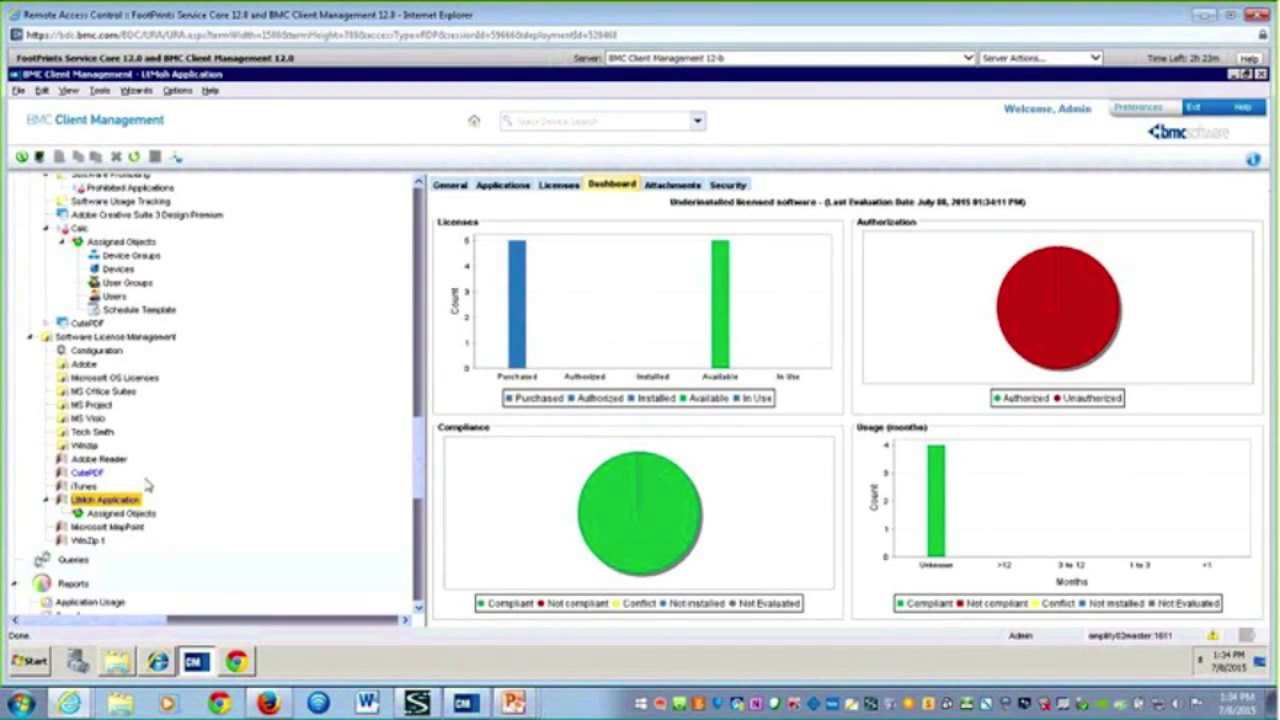
pyautogui.click(103, 392)
pyautogui.click(48, 392)
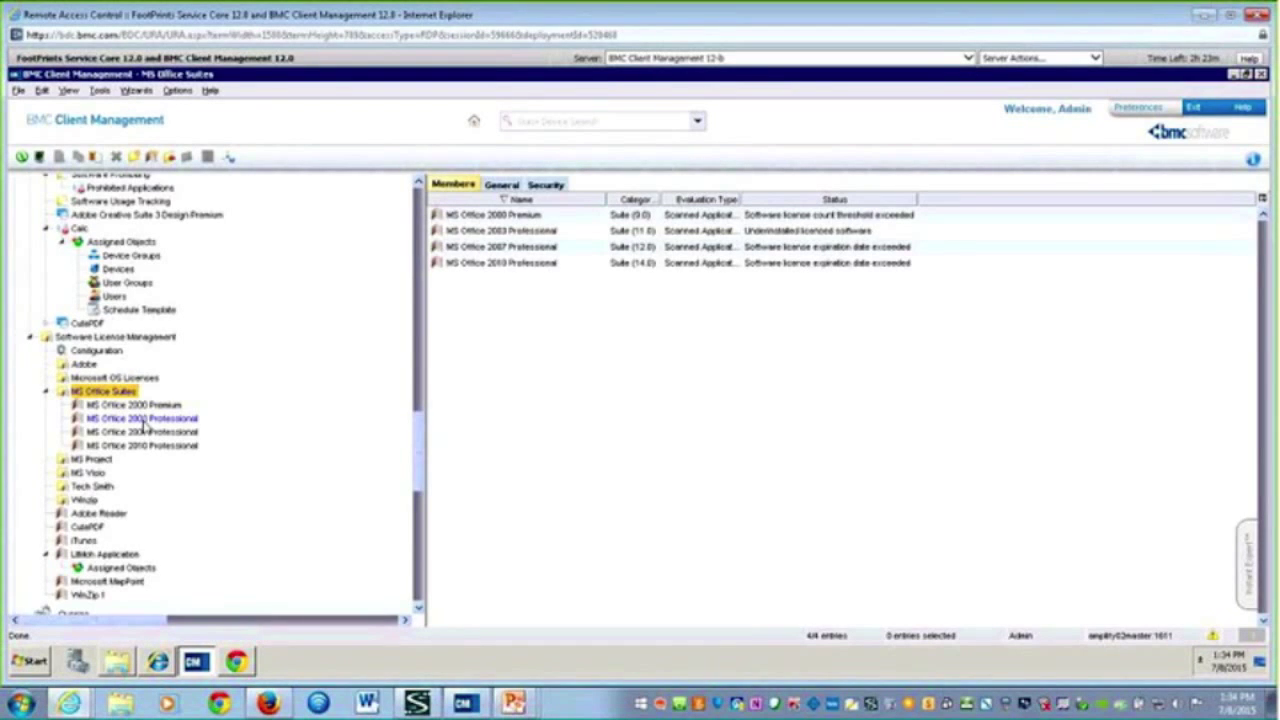
pyautogui.click(142, 445)
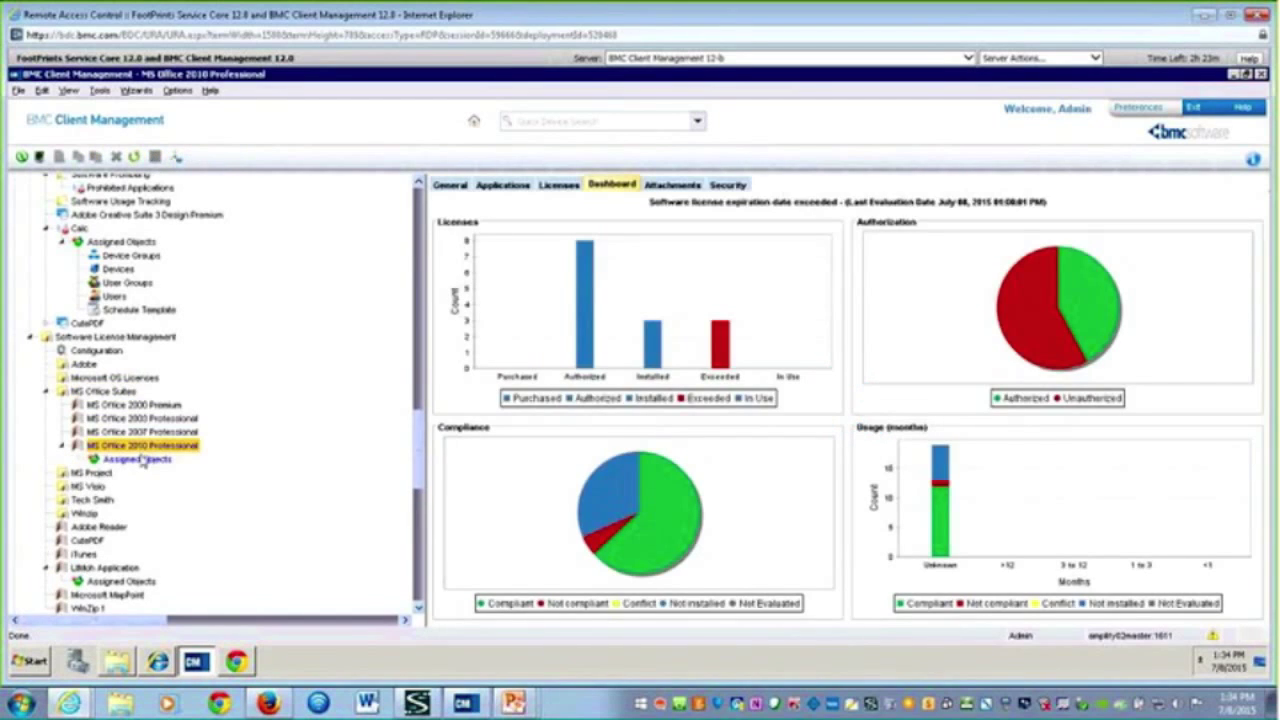
# Review the applications that make up MS Office 2010 Professional, and inspect the exceeded licenses on its dashboard.
pyautogui.click(505, 186)
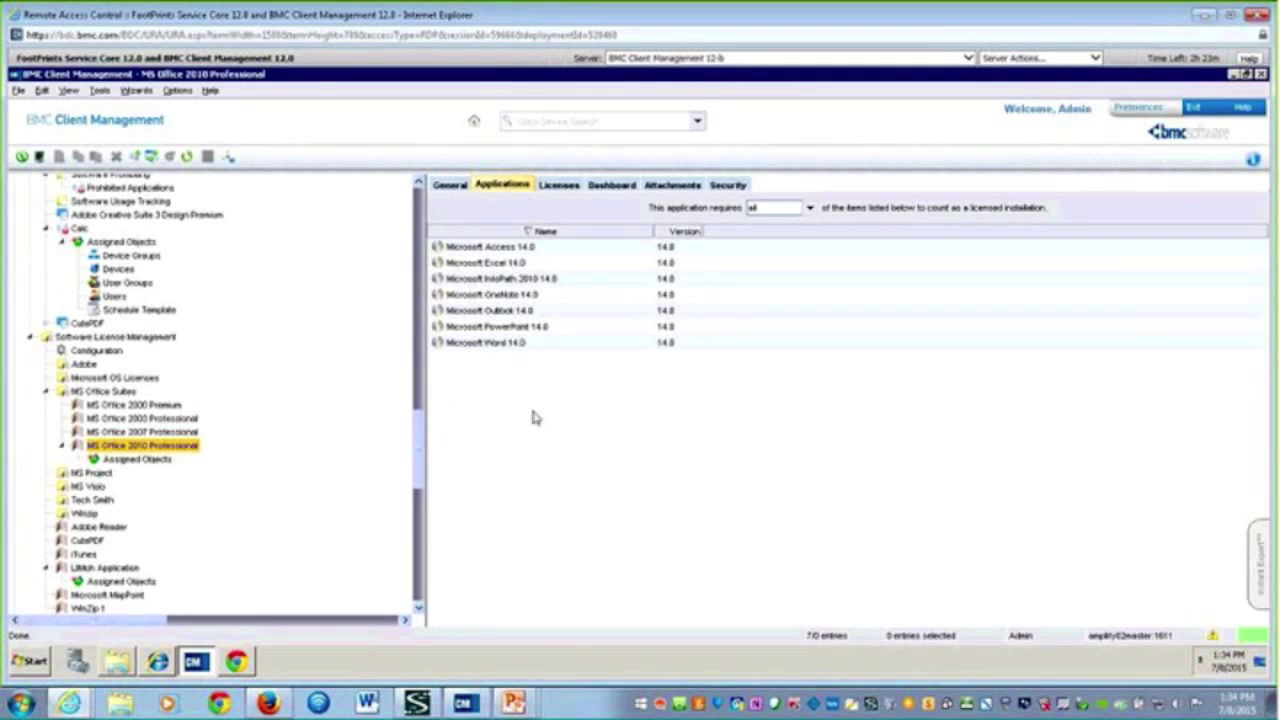
pyautogui.click(608, 186)
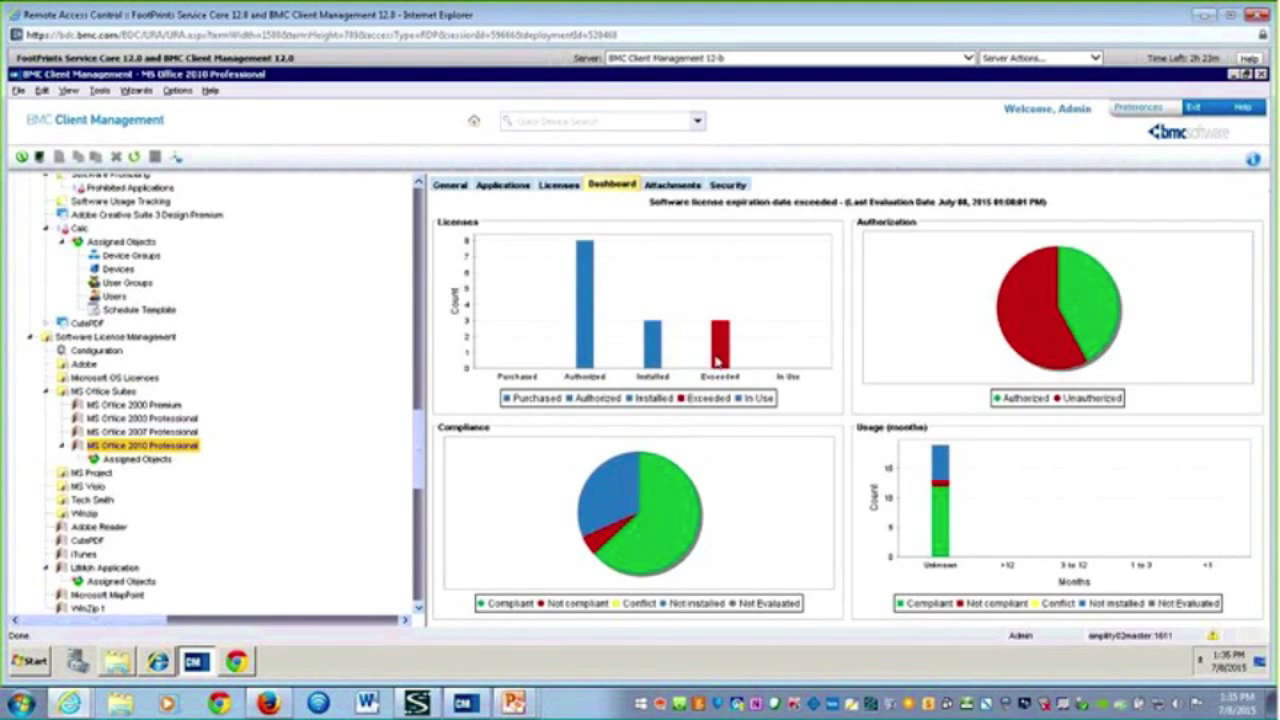
pyautogui.moveTo(716, 362)
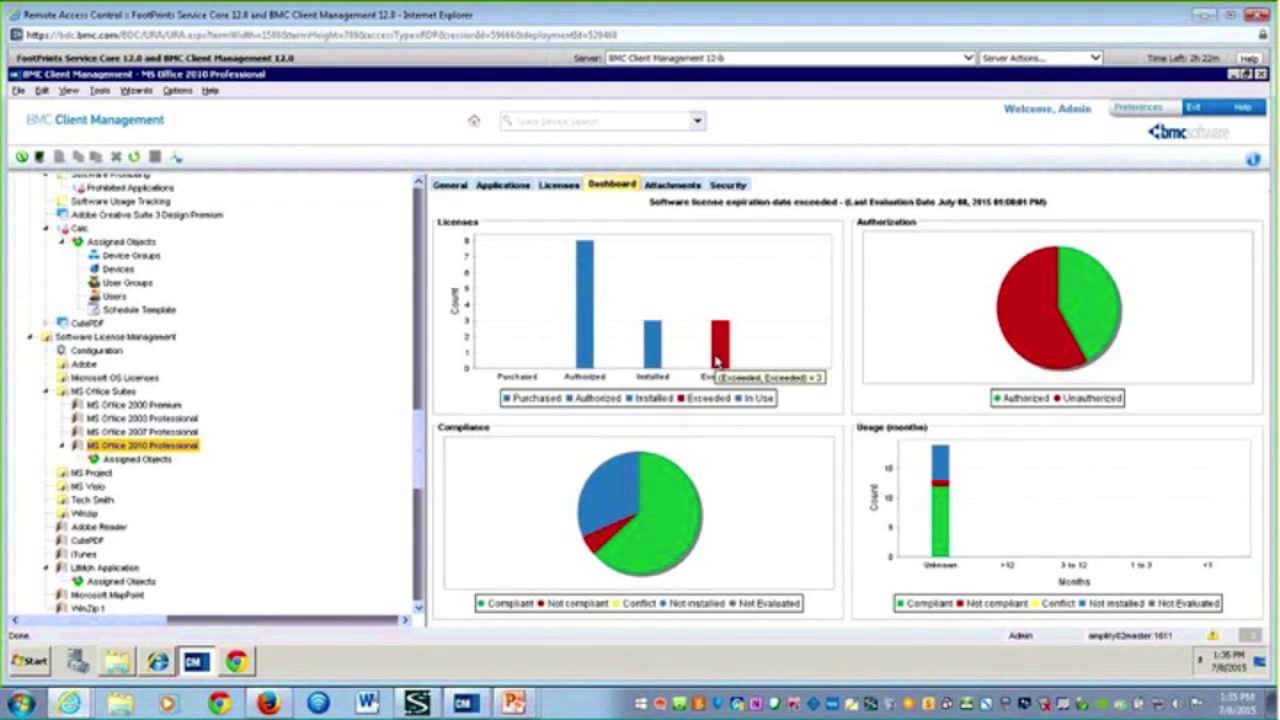
# List the non-compliant MS Office 2010 Professional devices from the Compliance chart and open the compliance filter choices.
pyautogui.moveTo(666, 528)
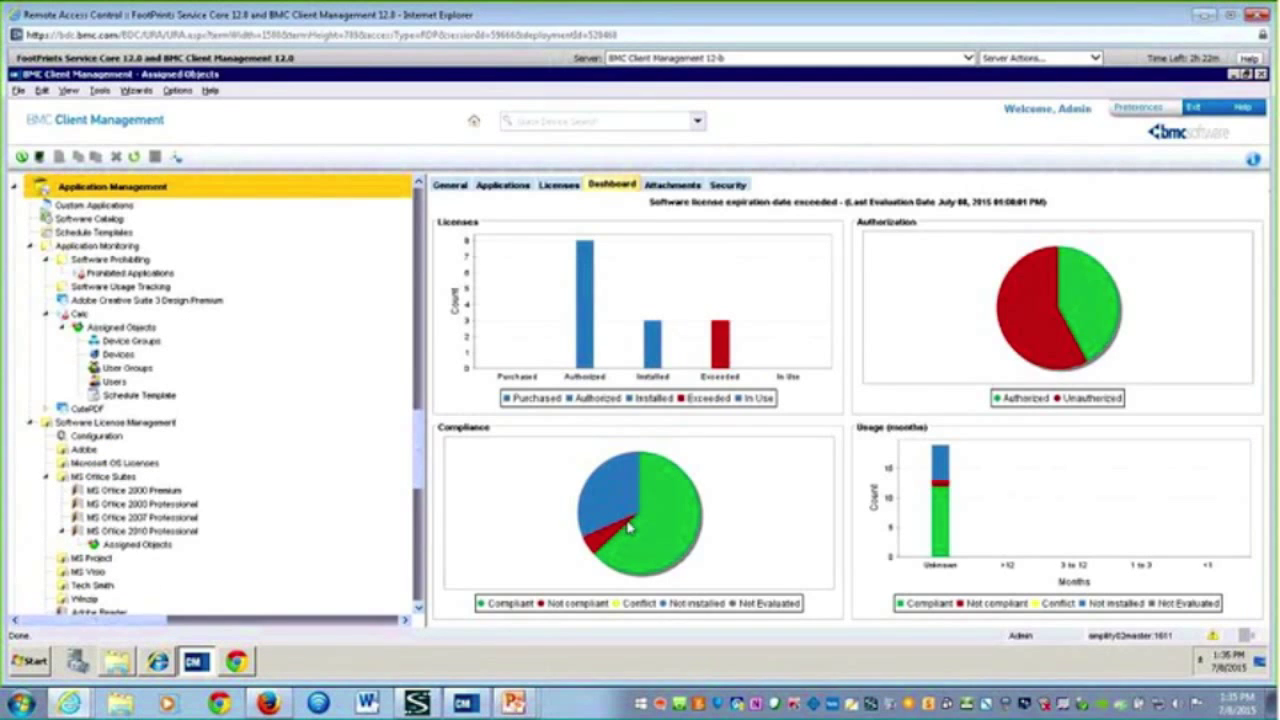
pyautogui.click(629, 527)
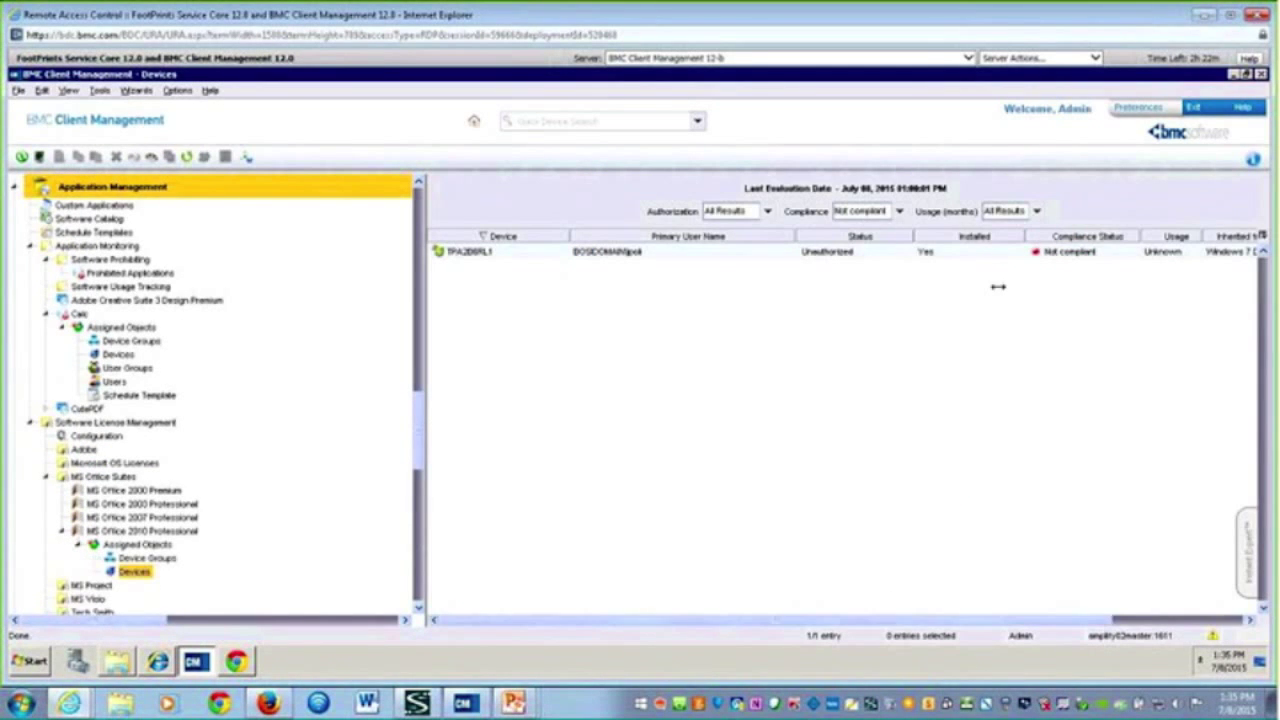
pyautogui.click(898, 212)
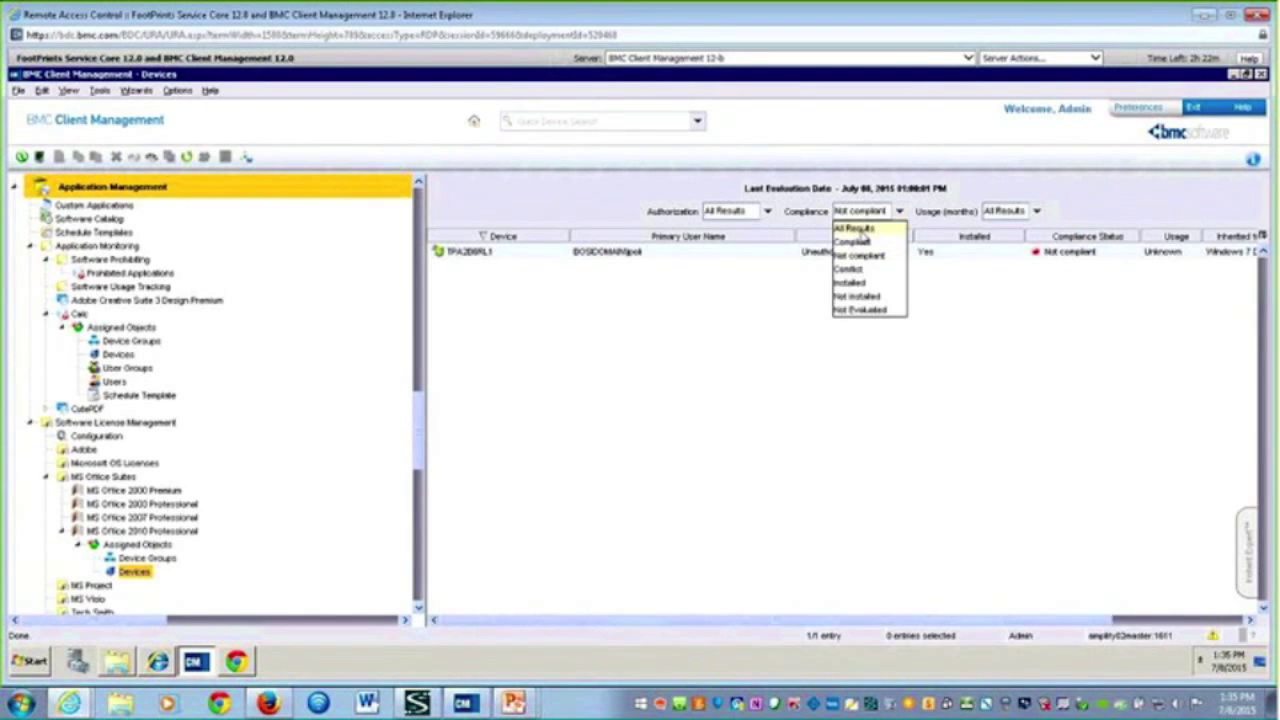